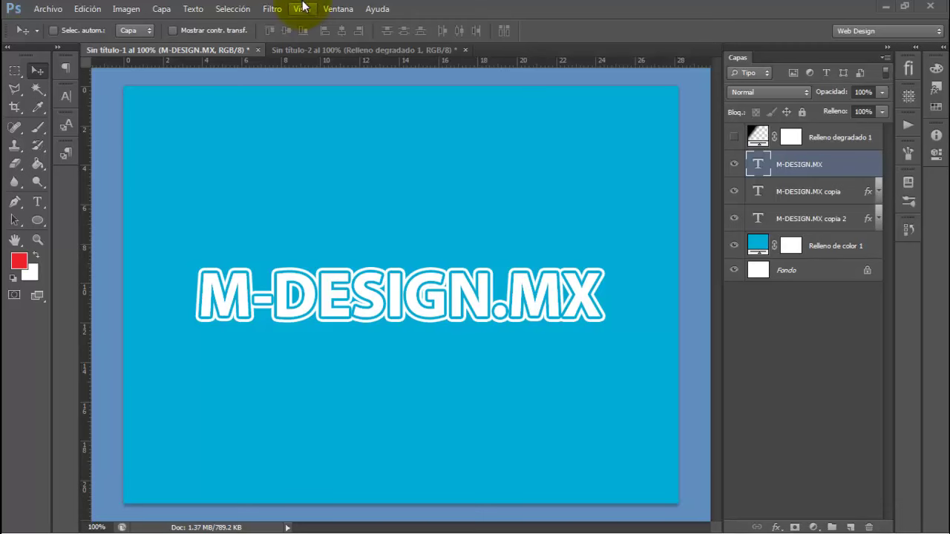
Step: Create a new white 800 × 600 px, 72 ppi document from the Web preset
click(46, 9)
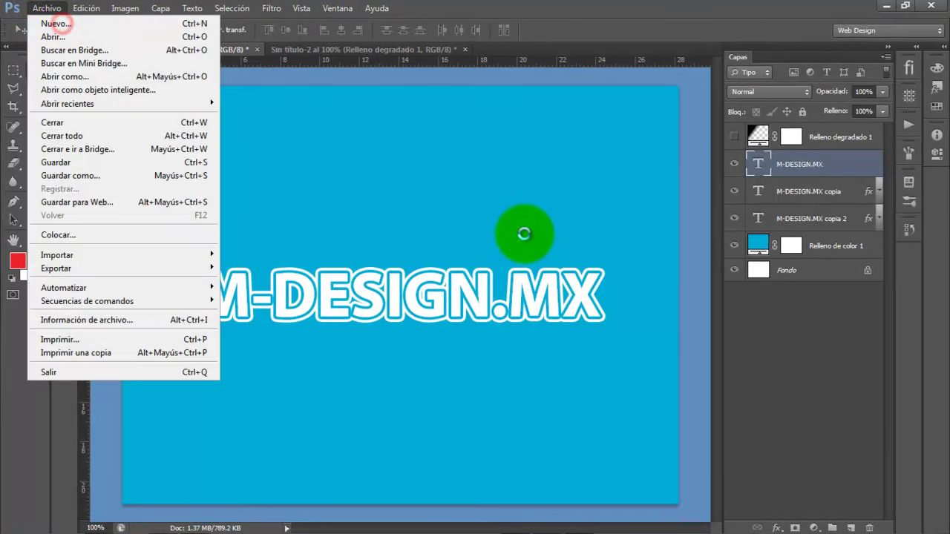
click(537, 145)
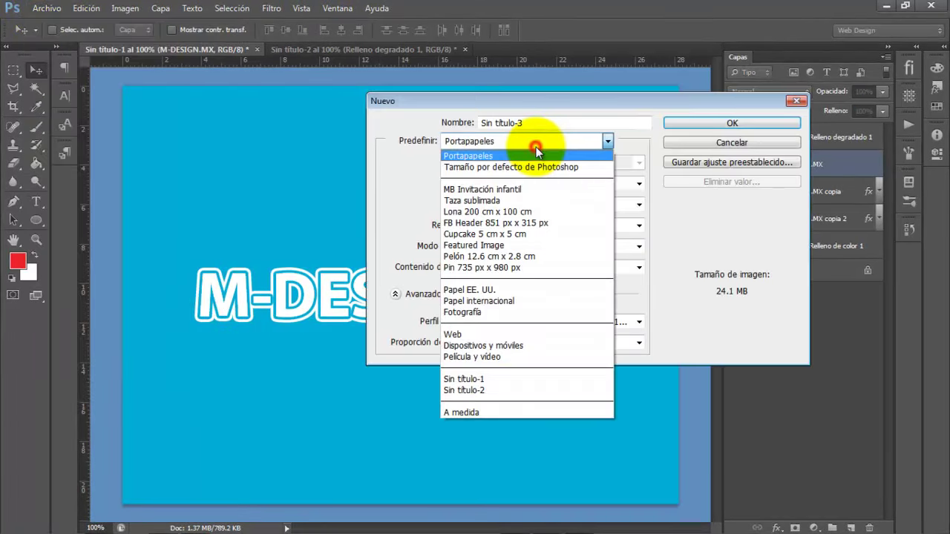
click(529, 338)
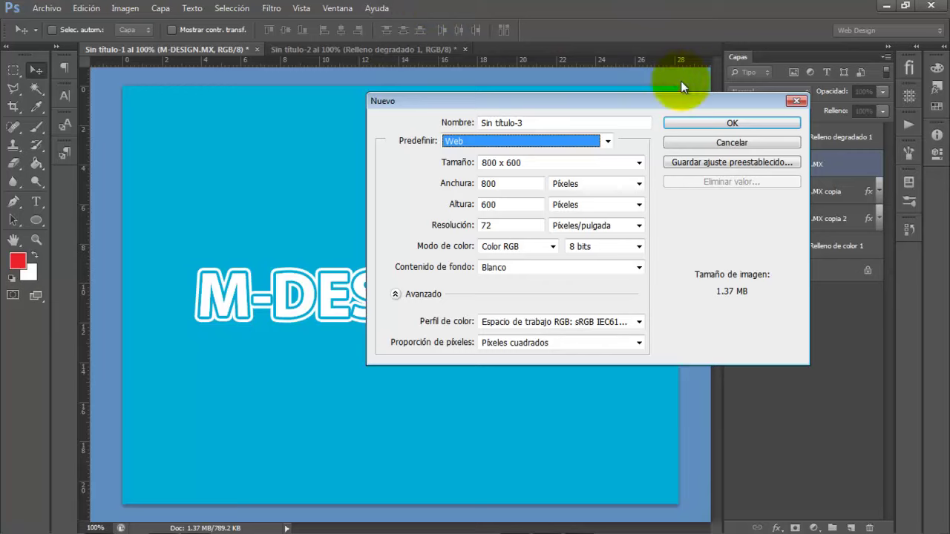
click(700, 123)
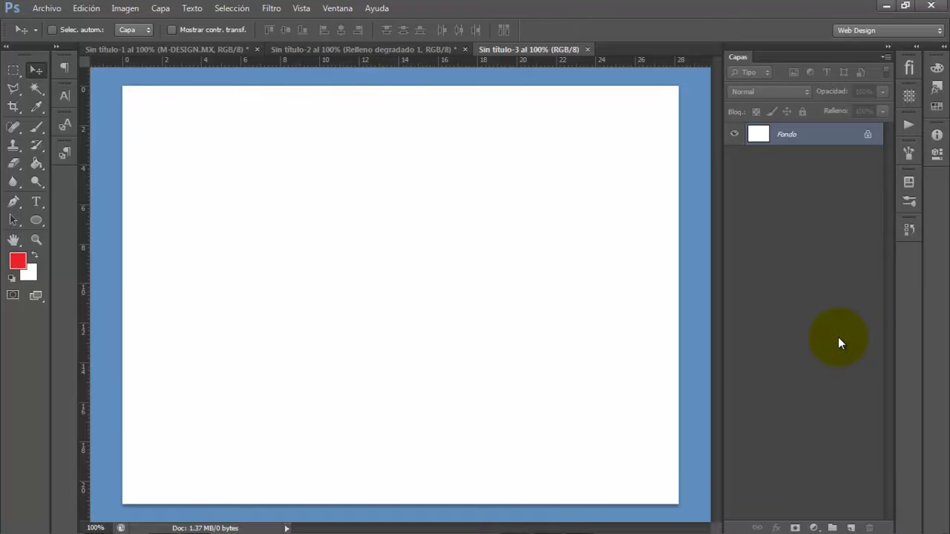
Step: Add a Color uniforme fill layer in light blue #00AED6 above the background
click(814, 527)
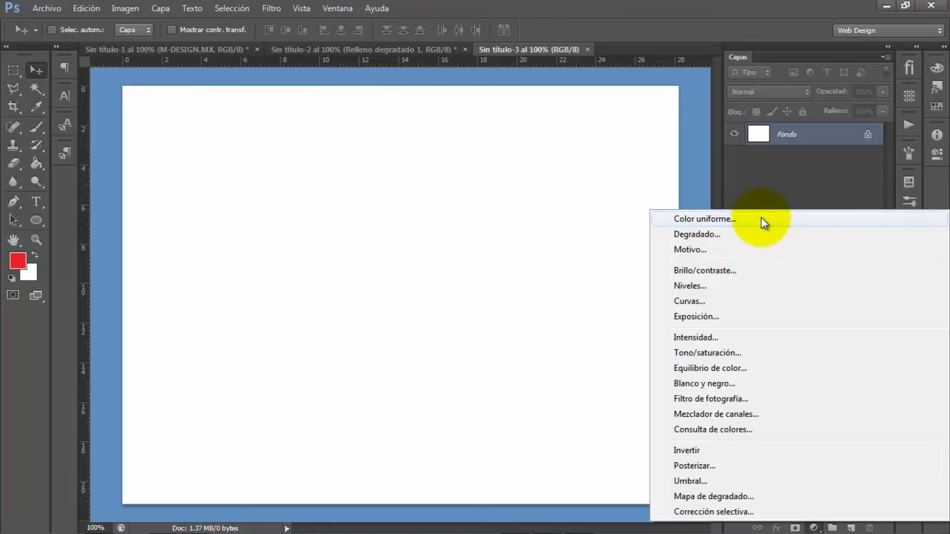
click(800, 180)
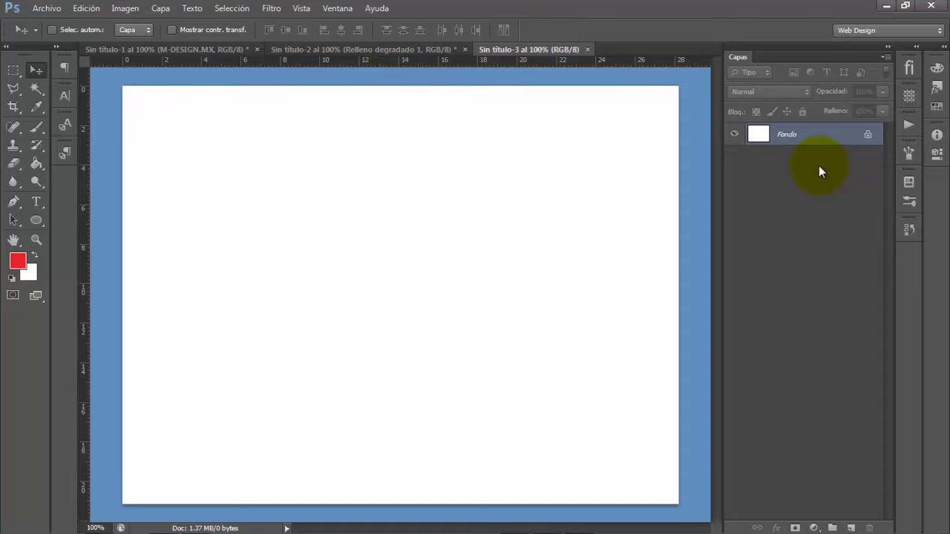
key(F7)
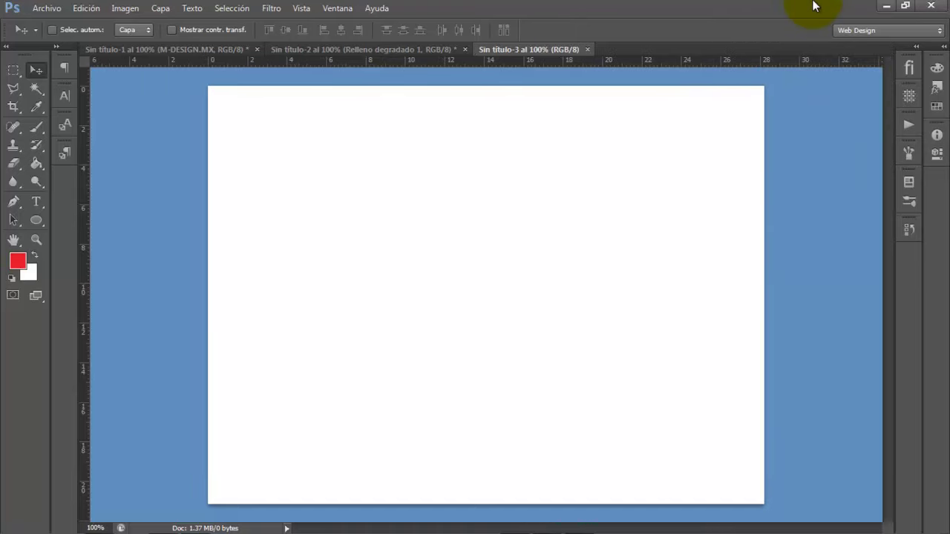
key(F7)
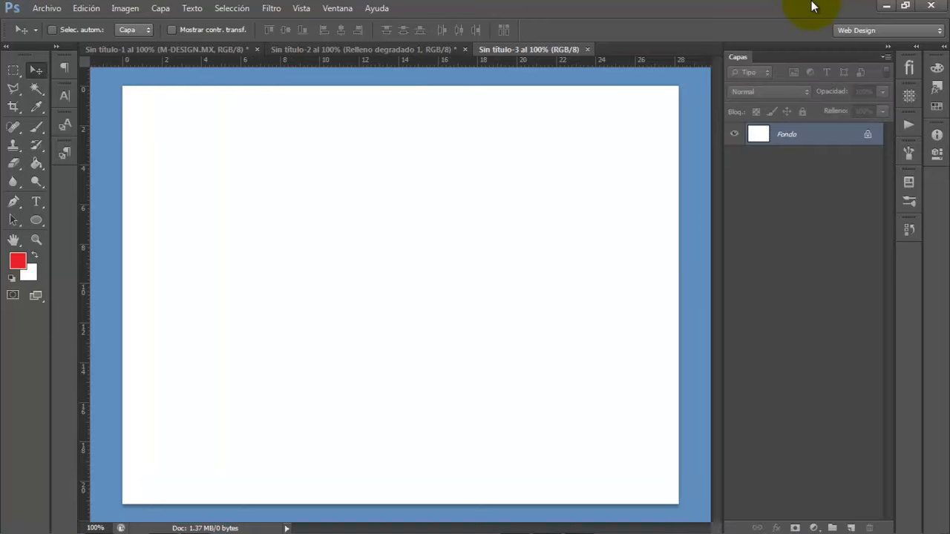
click(814, 526)
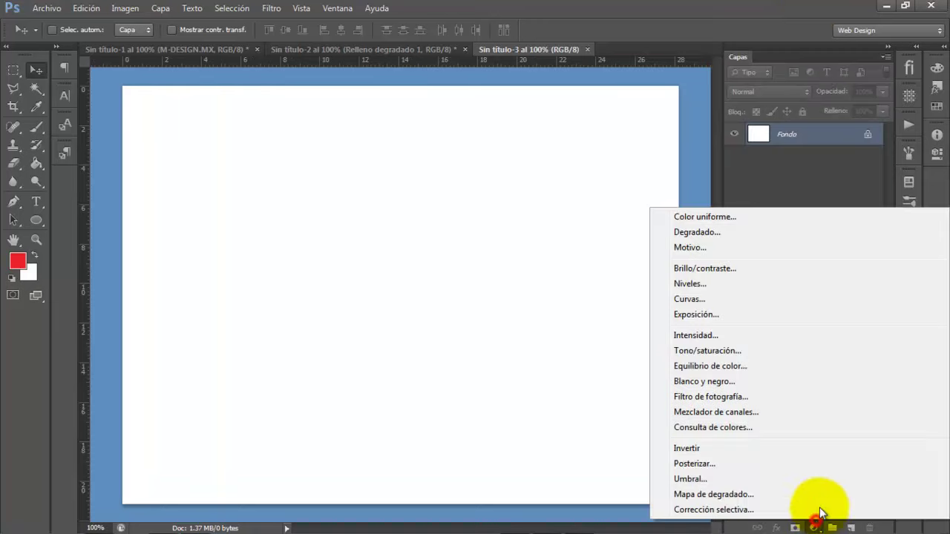
click(798, 216)
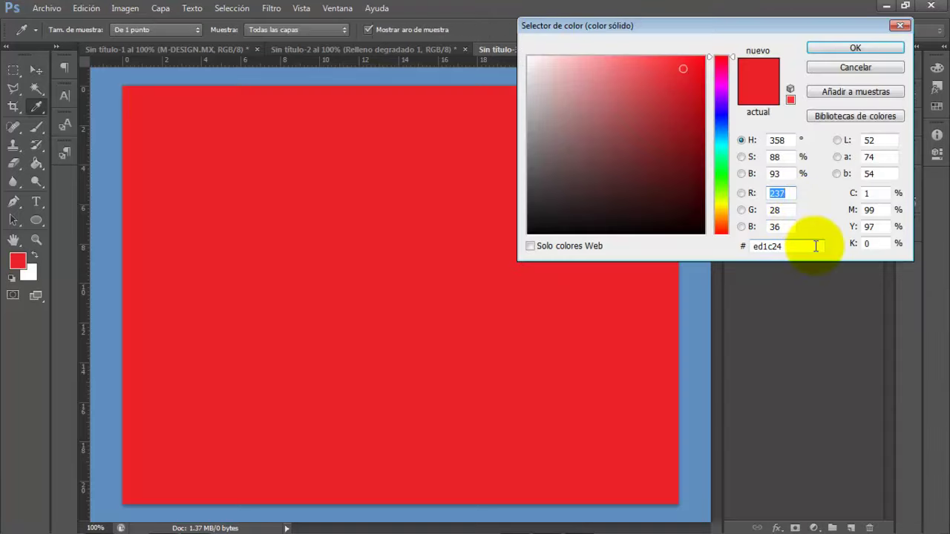
click(814, 245)
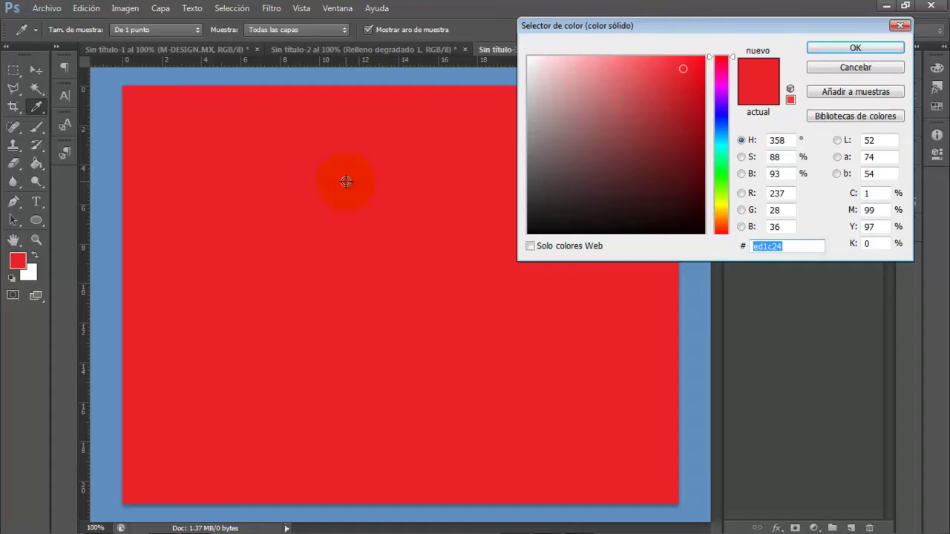
text(00)
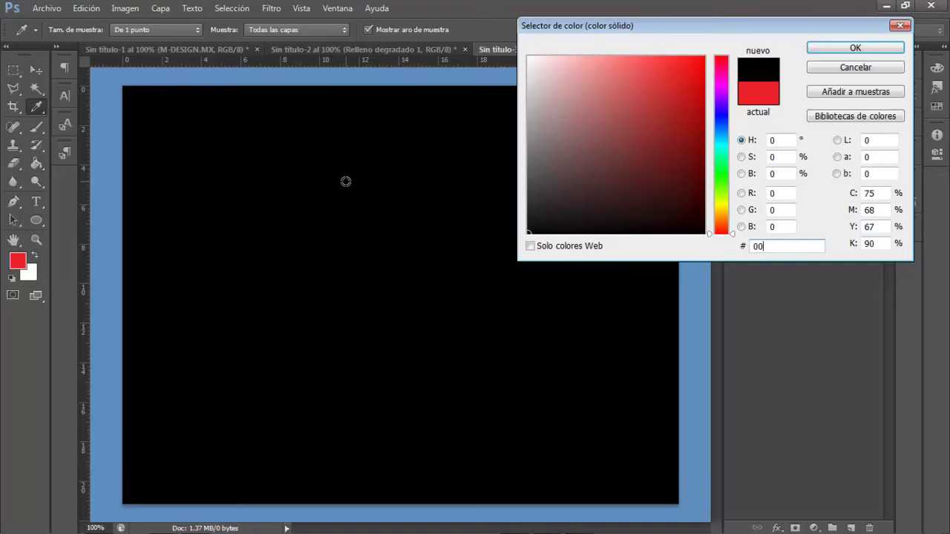
text(A)
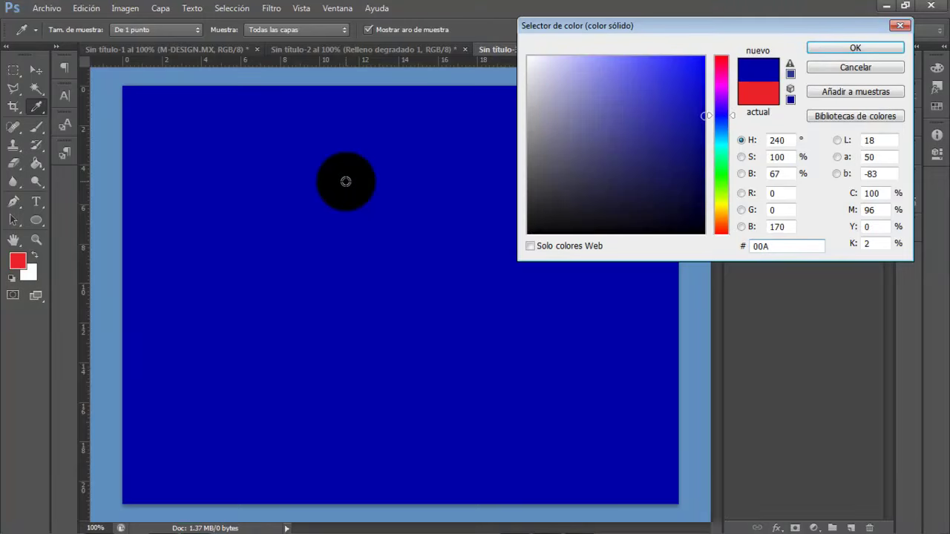
text(ED6)
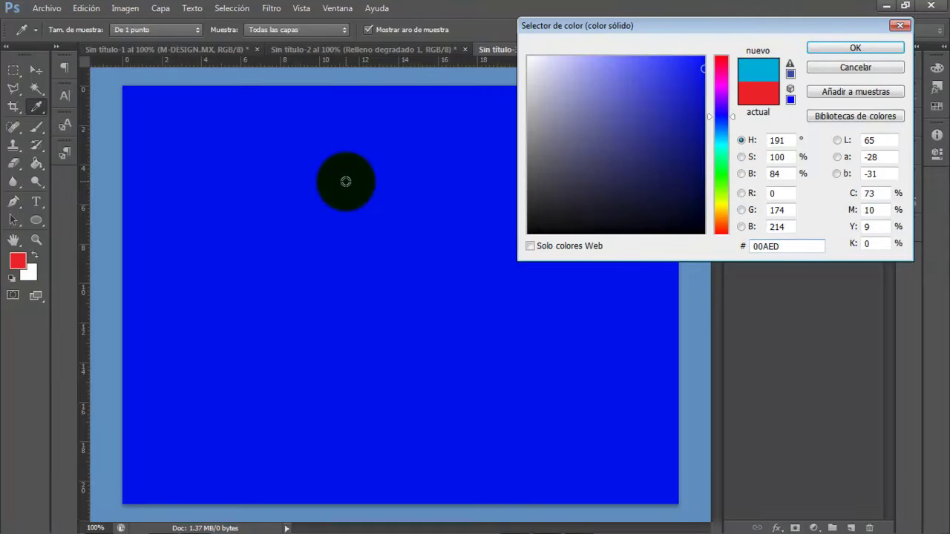
click(850, 47)
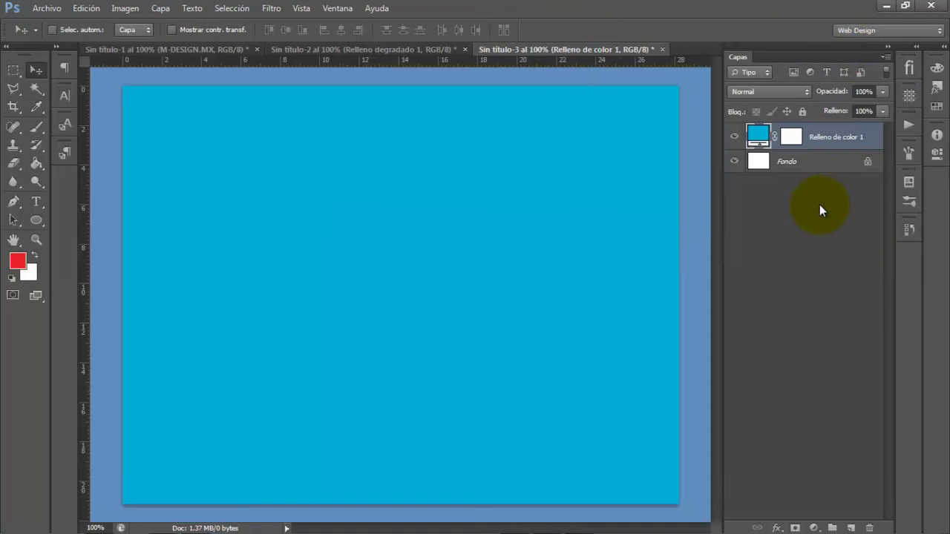
Step: Type 'M-DESIGN.MX' in white Myriad Pro Bold 92 pt near the canvas centre
click(43, 198)
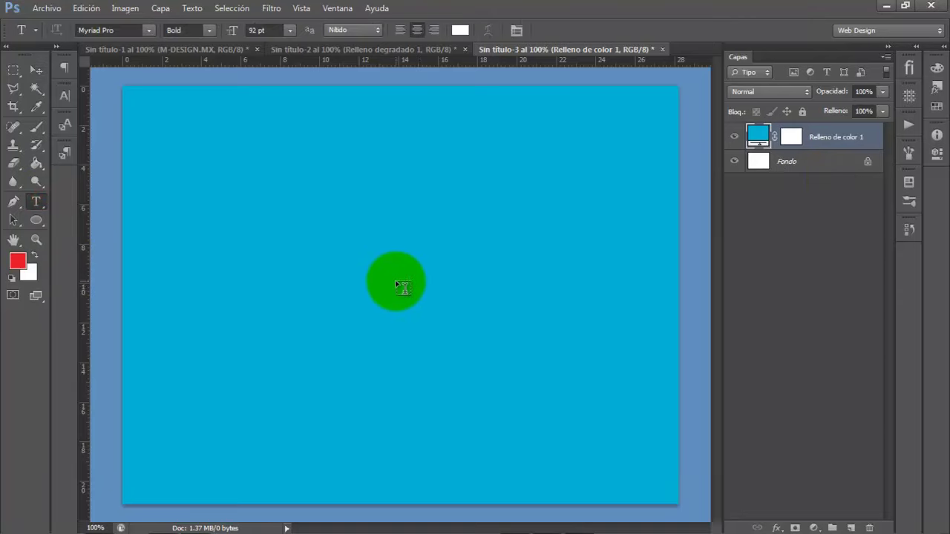
click(395, 282)
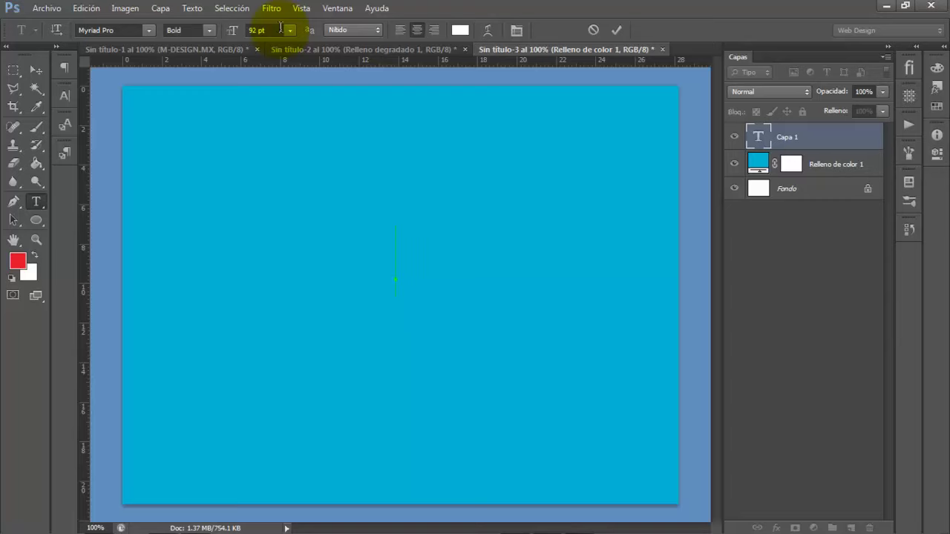
text(M-DE)
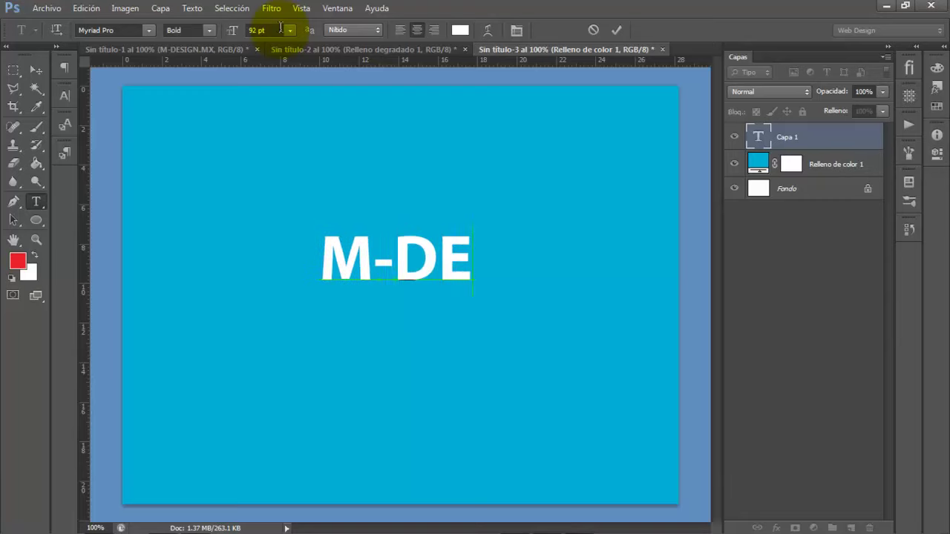
text(SIGN.)
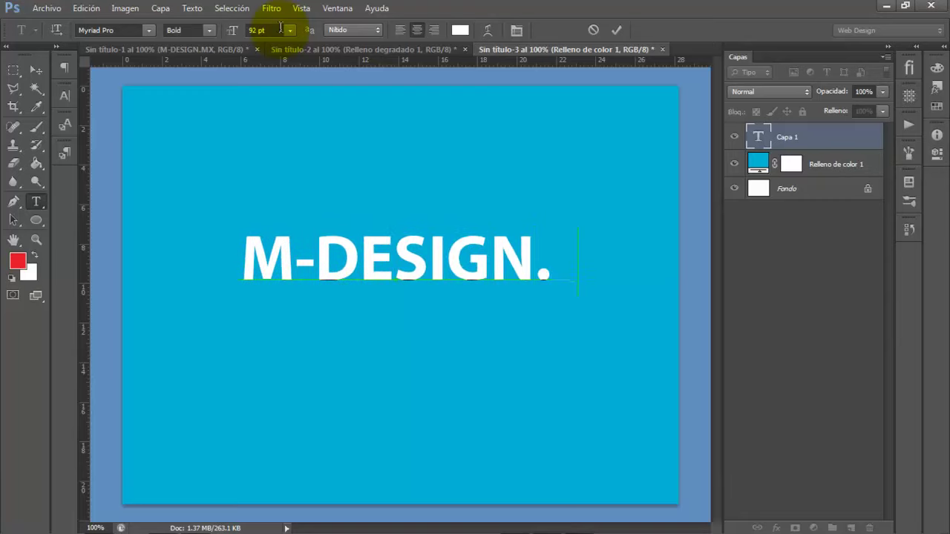
text(MX)
triple_click(361, 265)
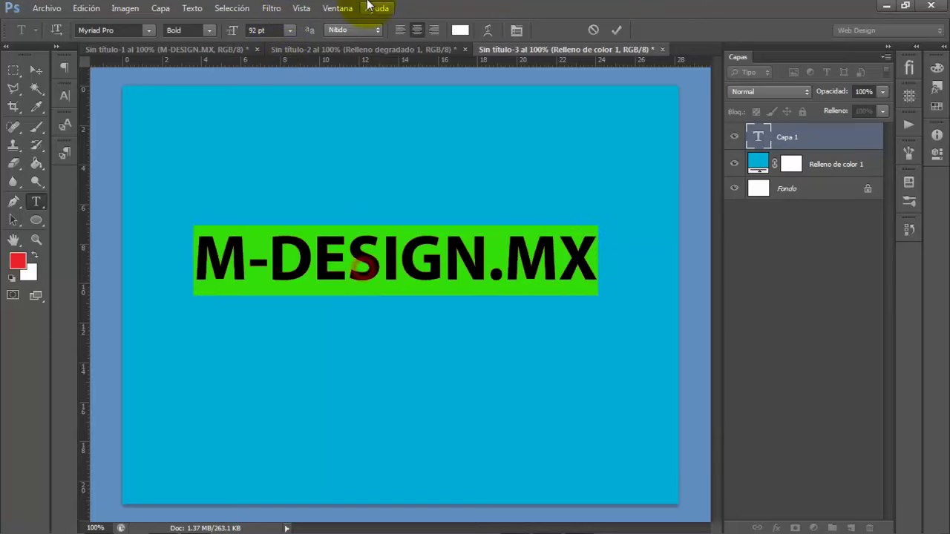
click(610, 30)
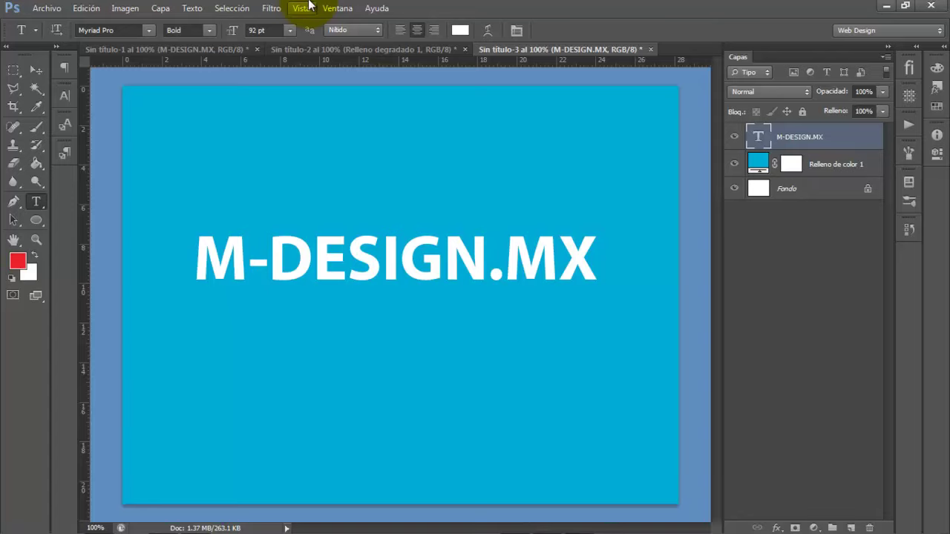
Step: Centre the M-DESIGN.MX text horizontally and vertically on the canvas, then deselect
key(ctrl+a)
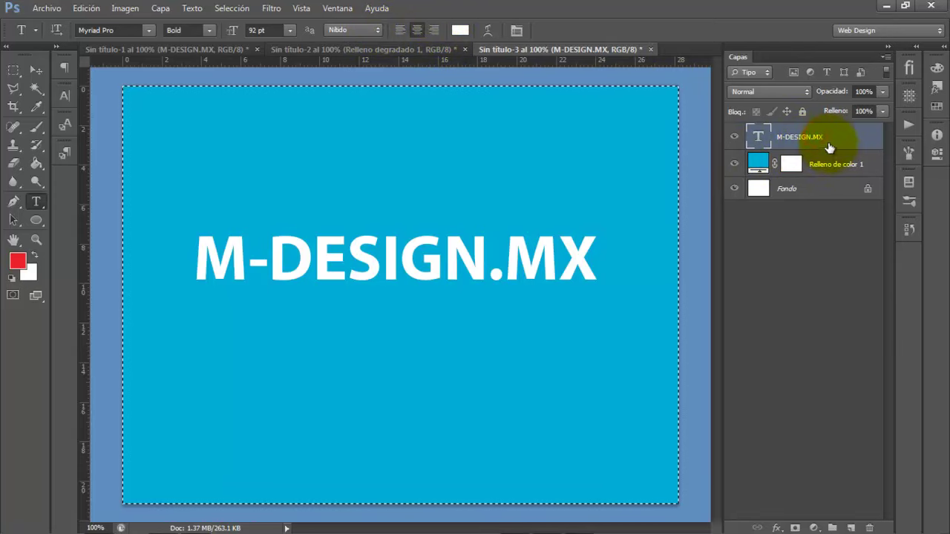
click(30, 75)
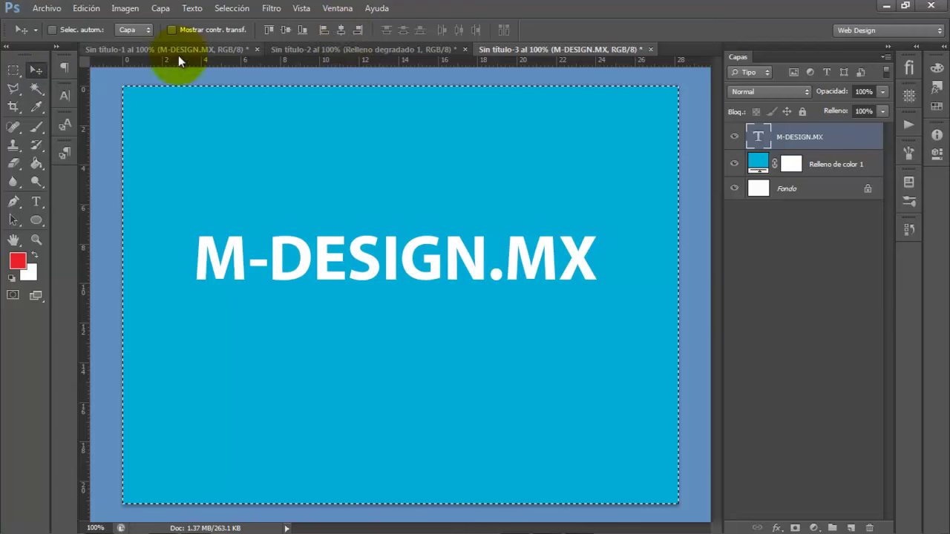
click(344, 30)
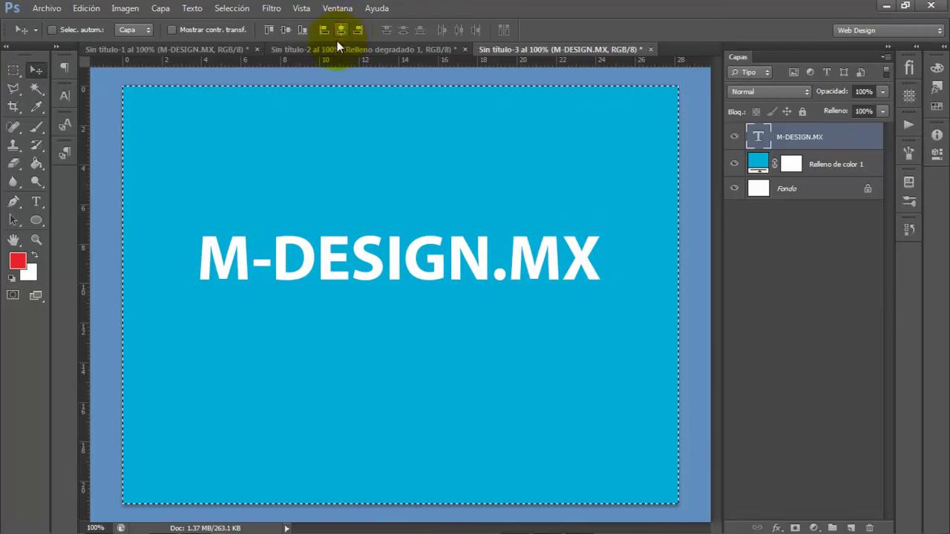
click(289, 28)
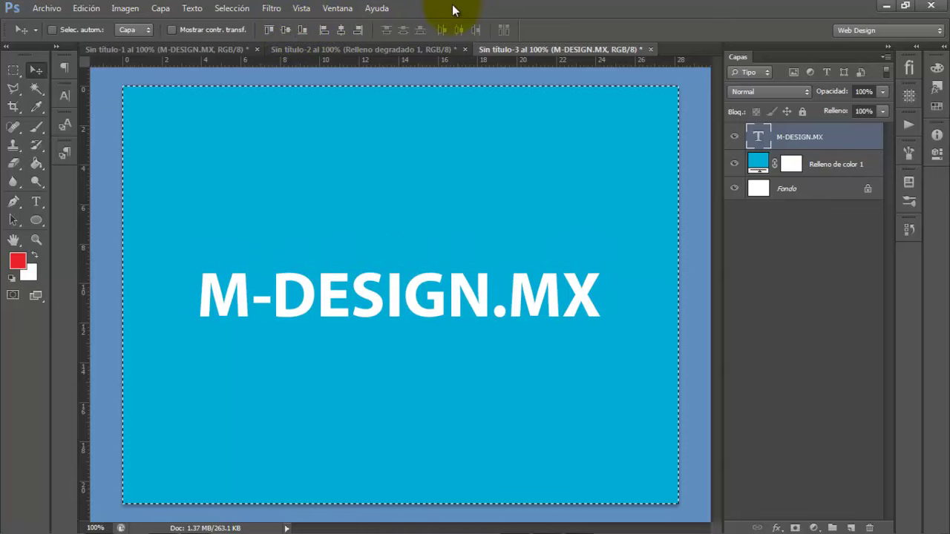
click(231, 9)
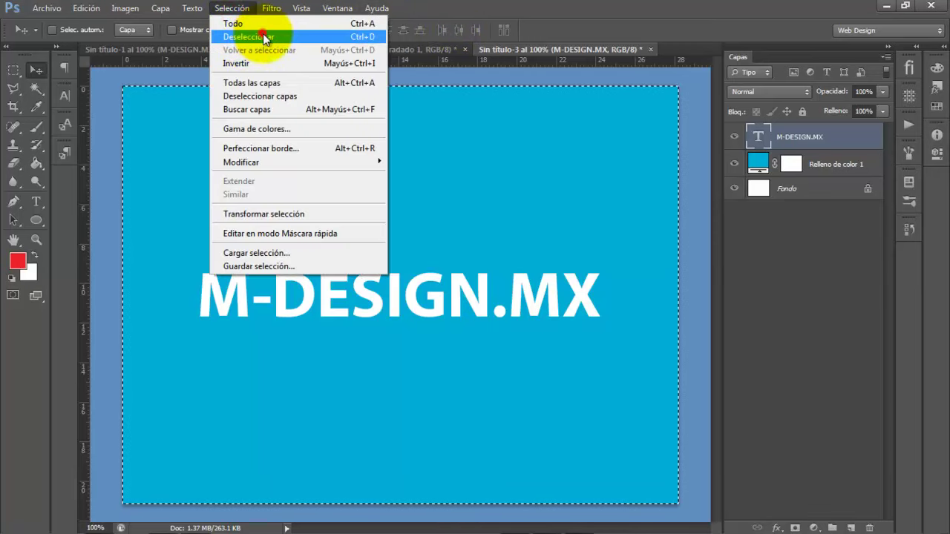
click(262, 37)
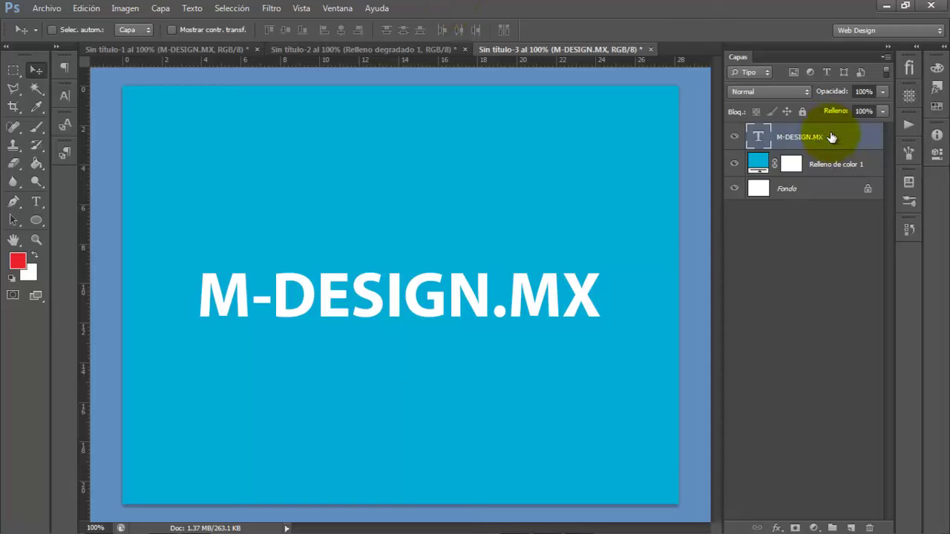
Step: Make two drag copies of the text layer, then delete them again
drag(831, 137, 839, 149)
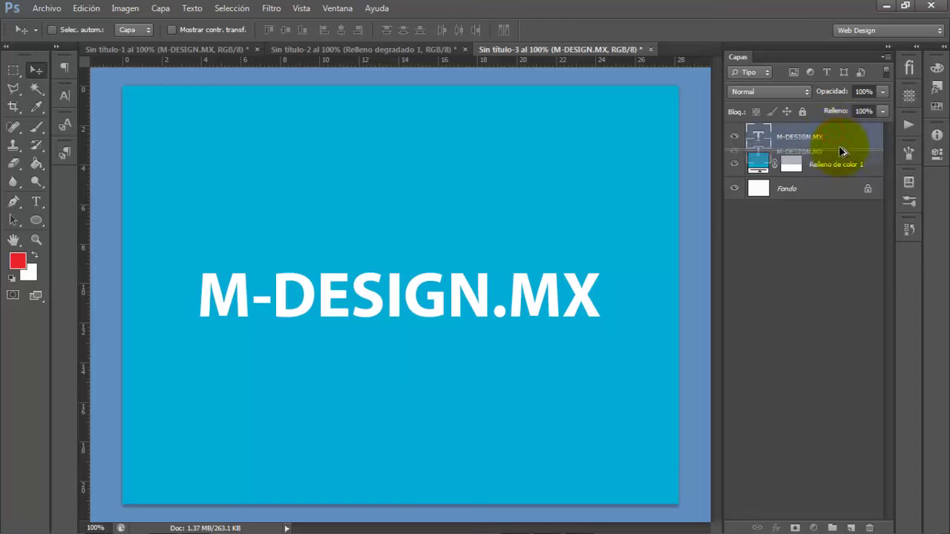
drag(839, 146, 838, 147)
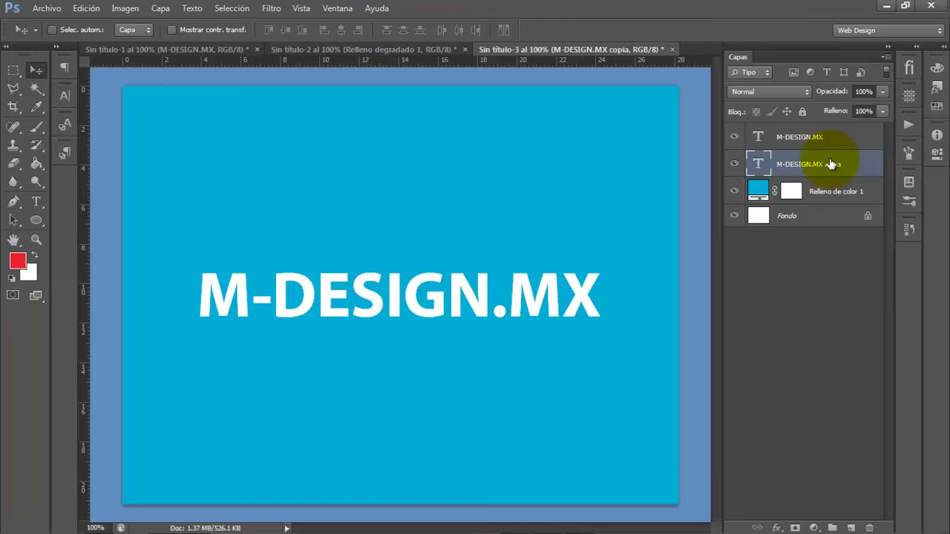
drag(831, 164, 836, 181)
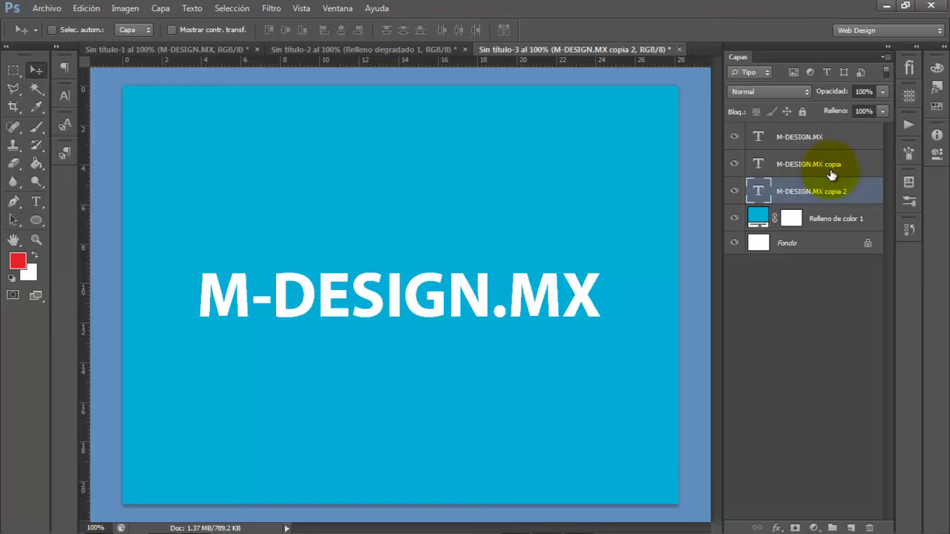
key(Delete)
key(Delete)
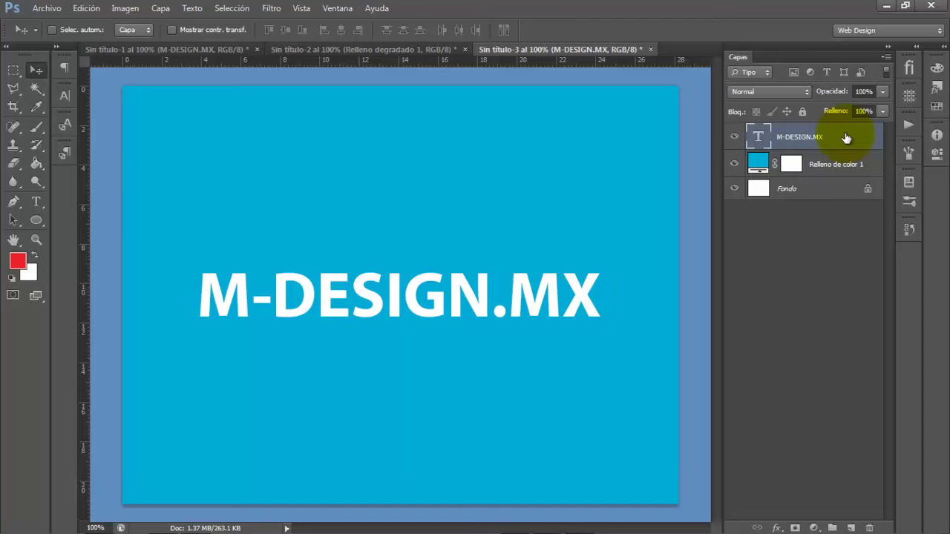
Step: Duplicate the text layer twice with Duplicar capa, creating 'copia' and 'copia 2'
right_click(847, 135)
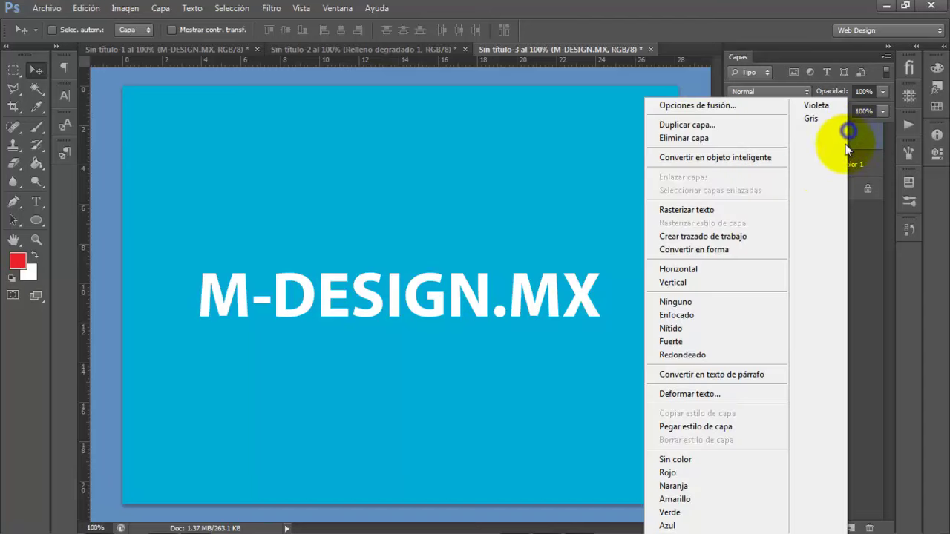
click(757, 135)
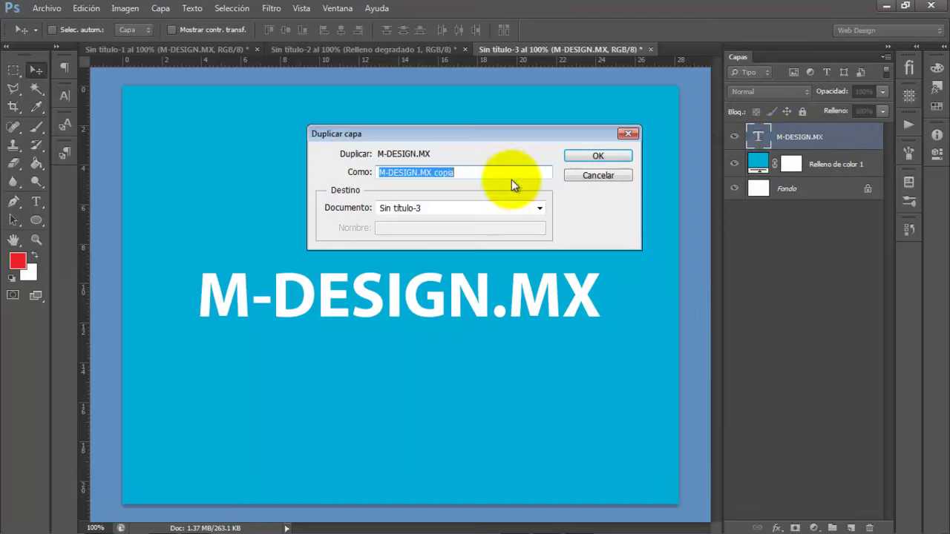
click(615, 154)
right_click(854, 142)
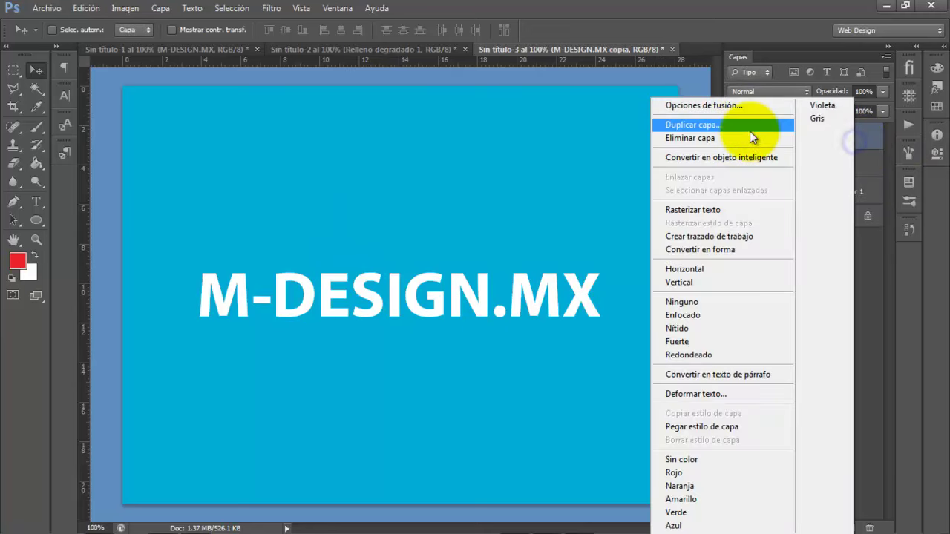
click(751, 133)
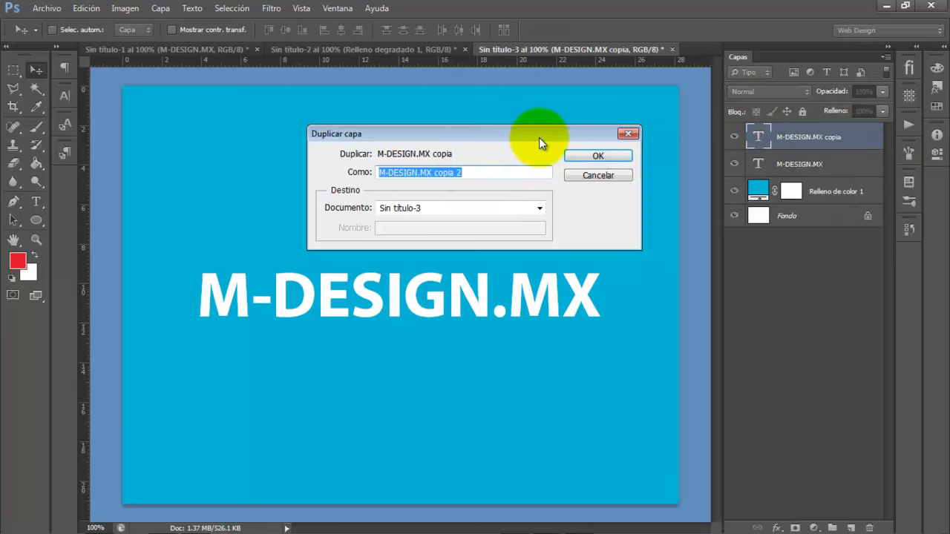
drag(539, 137, 494, 137)
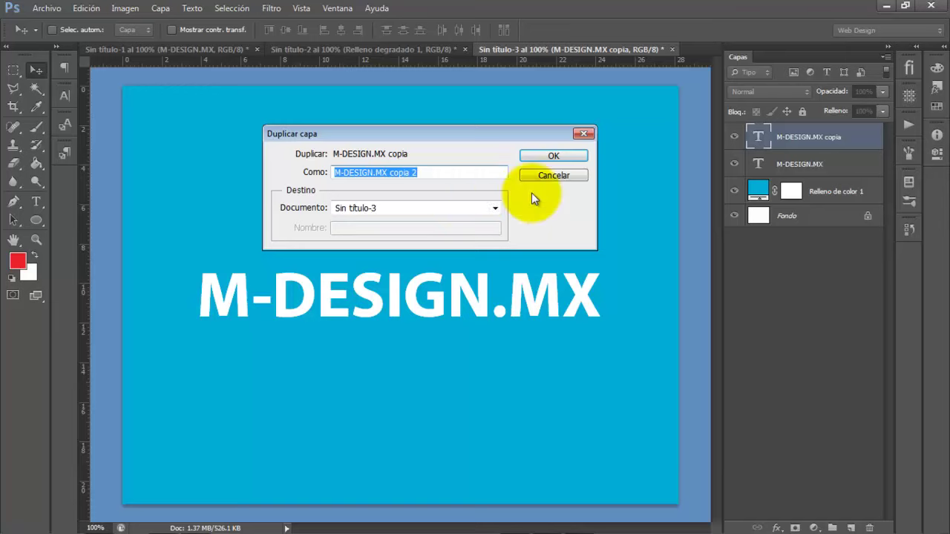
click(550, 157)
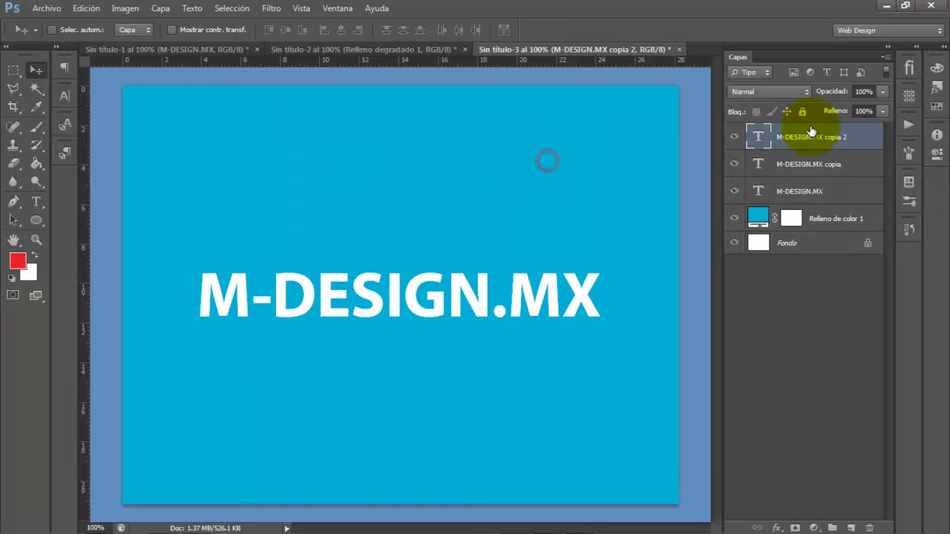
Step: Select the original, copia and copia 2 layers in turn, ending on copia
click(838, 187)
click(833, 163)
click(833, 136)
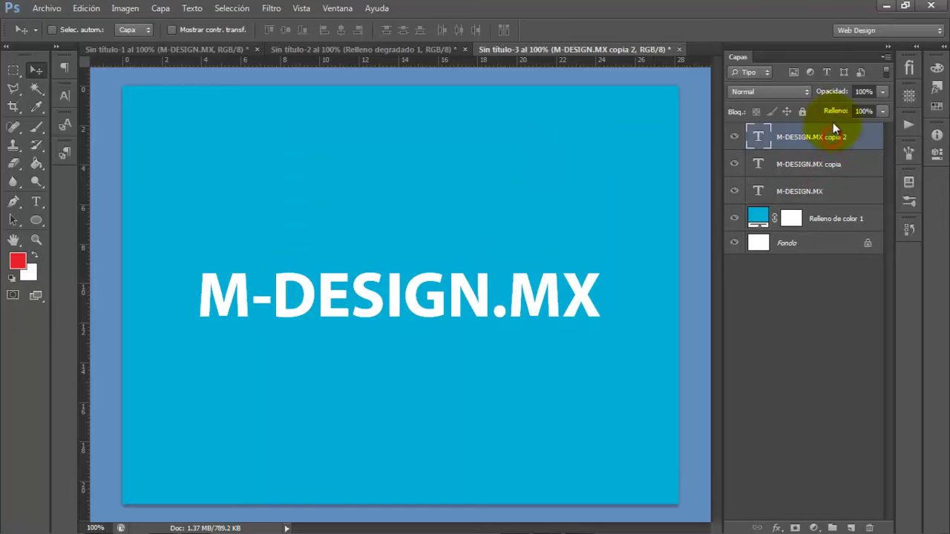
click(840, 163)
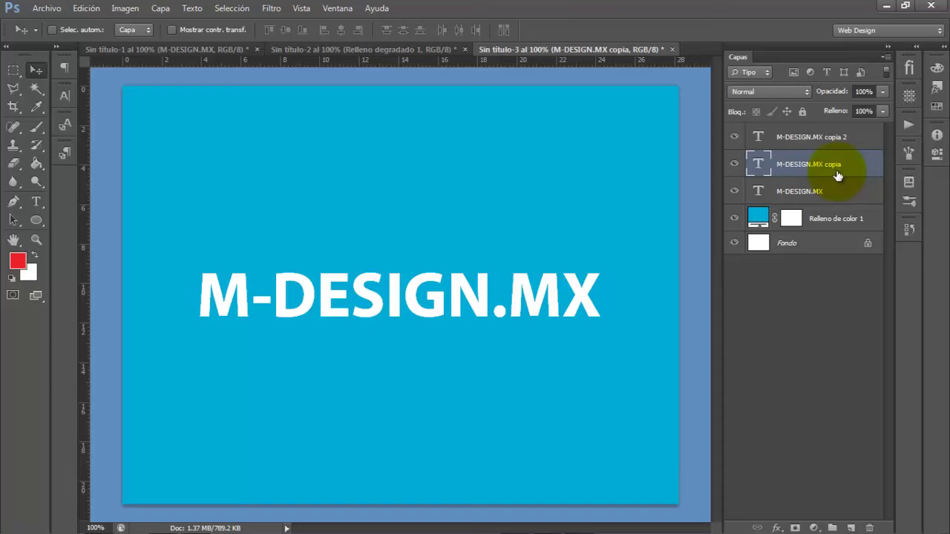
Step: Add a 4 px outside Trazo stroke to the M-DESIGN.MX copia layer
right_click(839, 171)
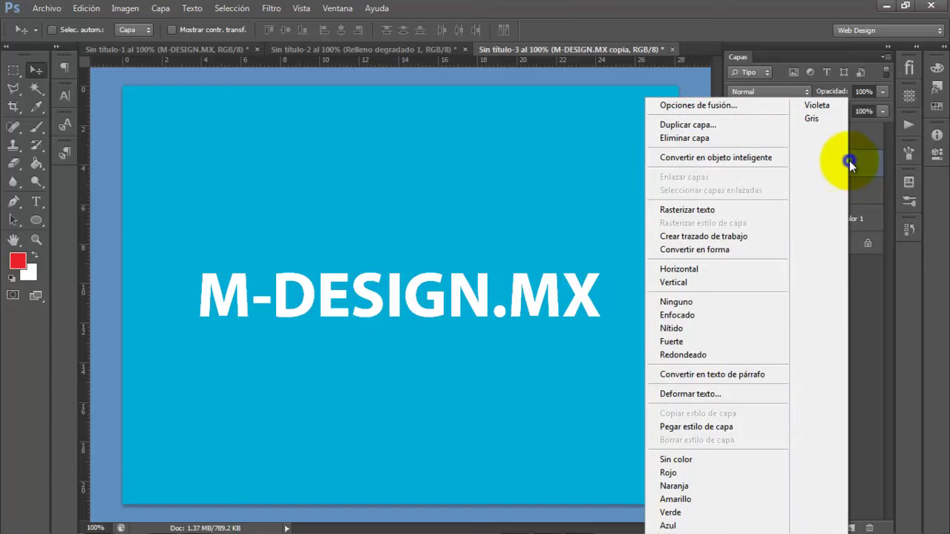
click(739, 104)
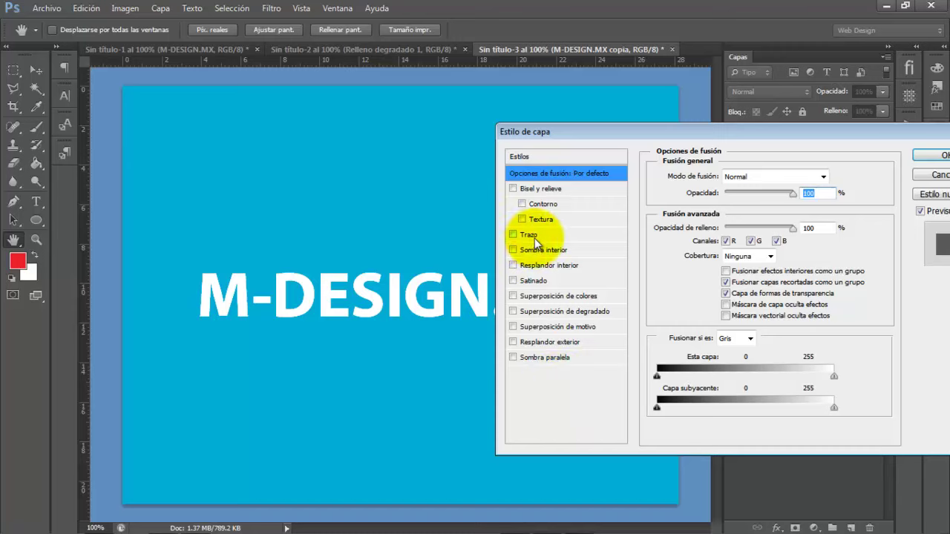
click(575, 235)
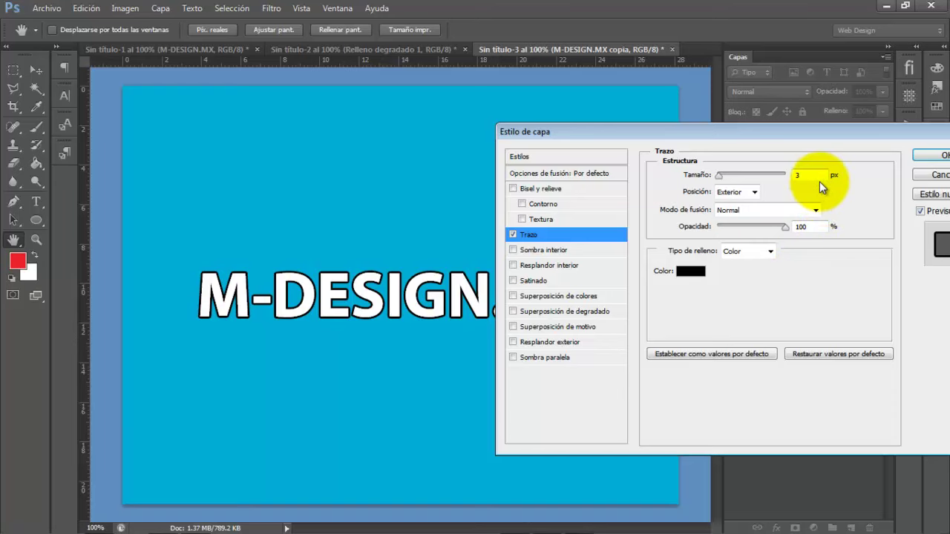
drag(810, 134, 802, 134)
double_click(793, 173)
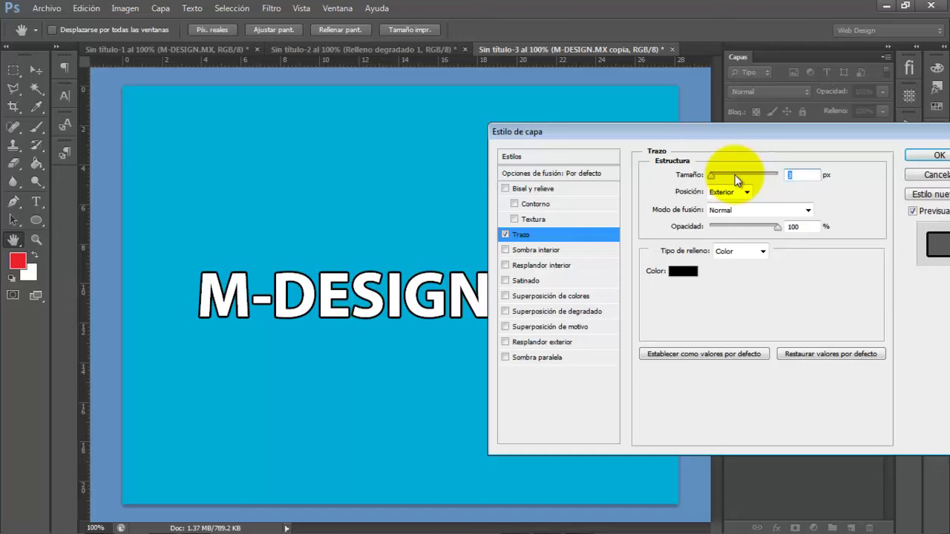
text(4)
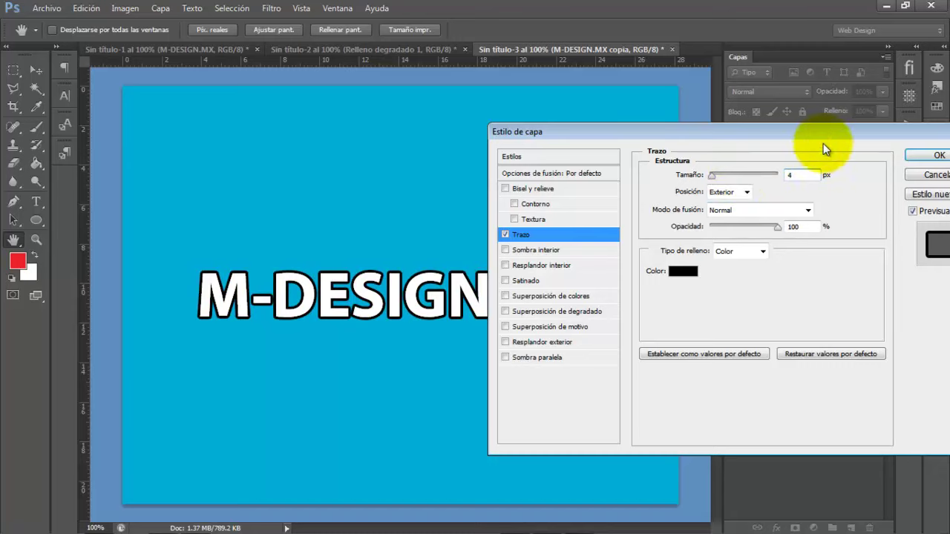
drag(824, 130, 816, 131)
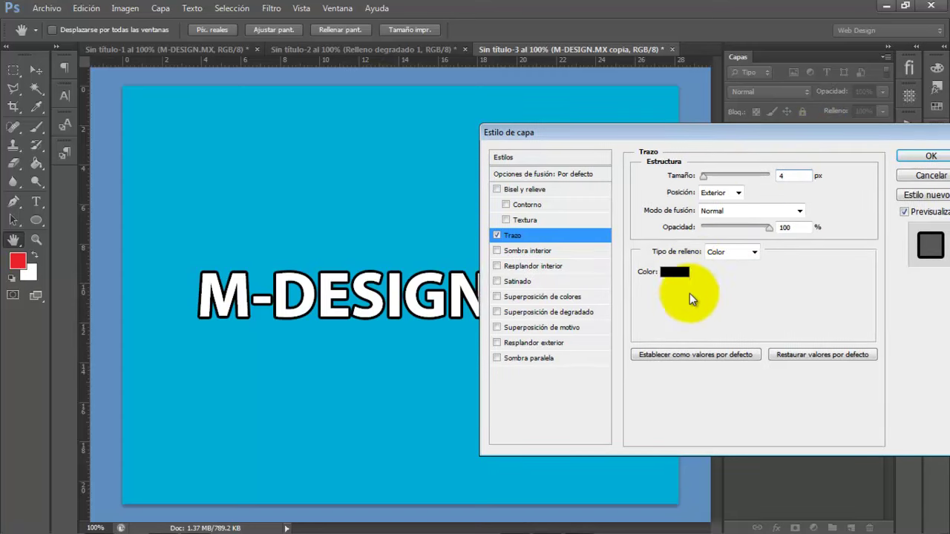
drag(782, 140, 761, 133)
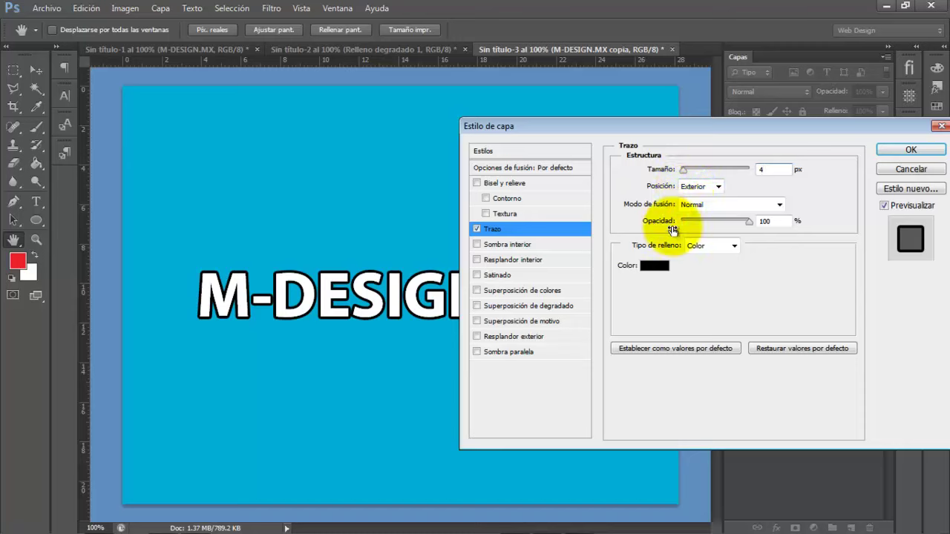
Step: Recolour the copia stroke to the sampled background blue #00AED6 and apply the style
click(657, 265)
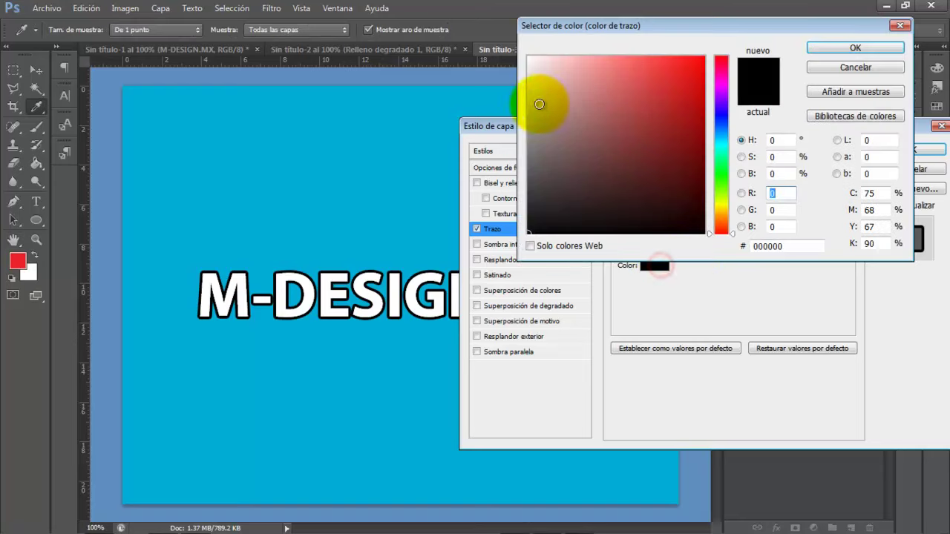
click(484, 152)
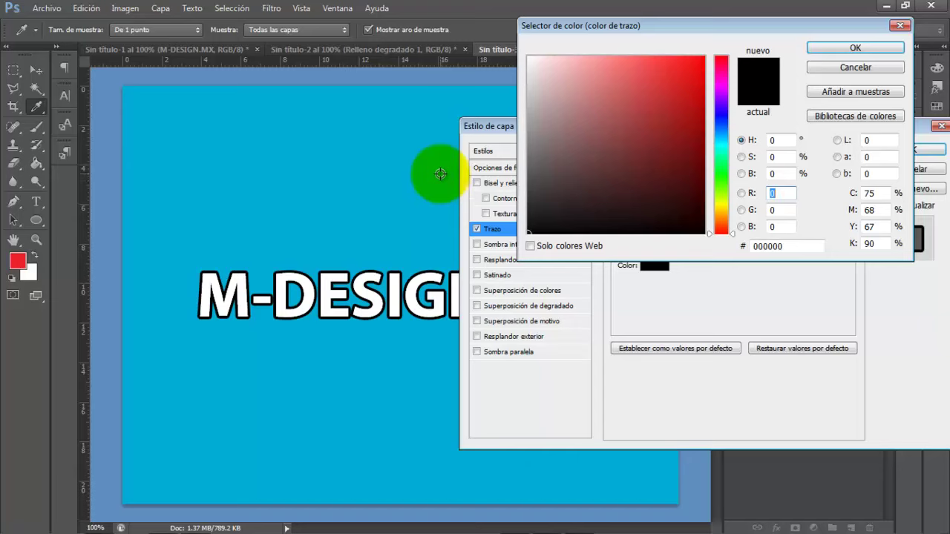
click(435, 171)
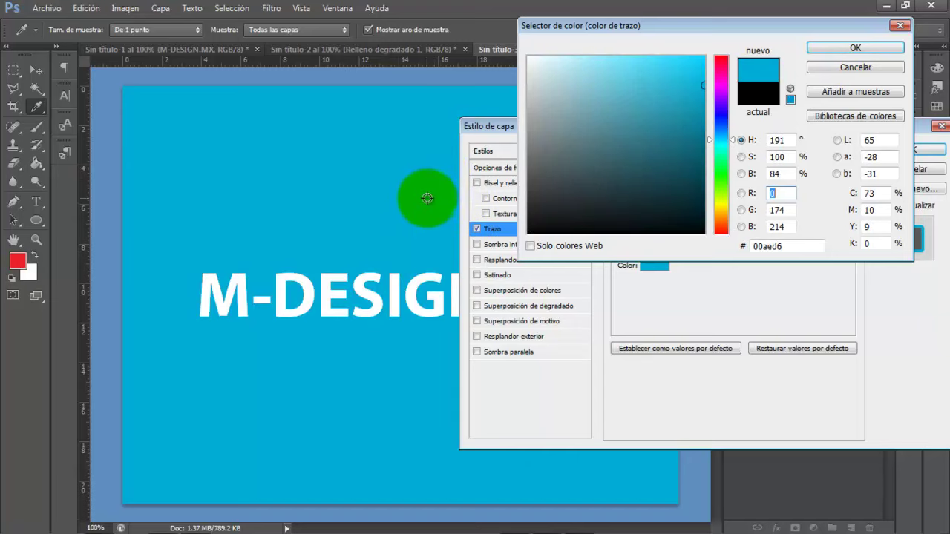
click(832, 47)
click(899, 149)
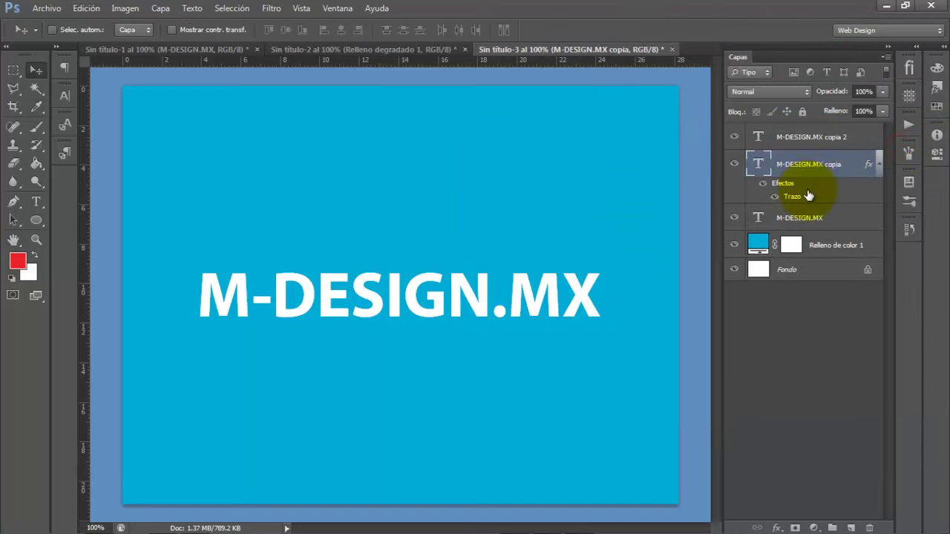
click(879, 165)
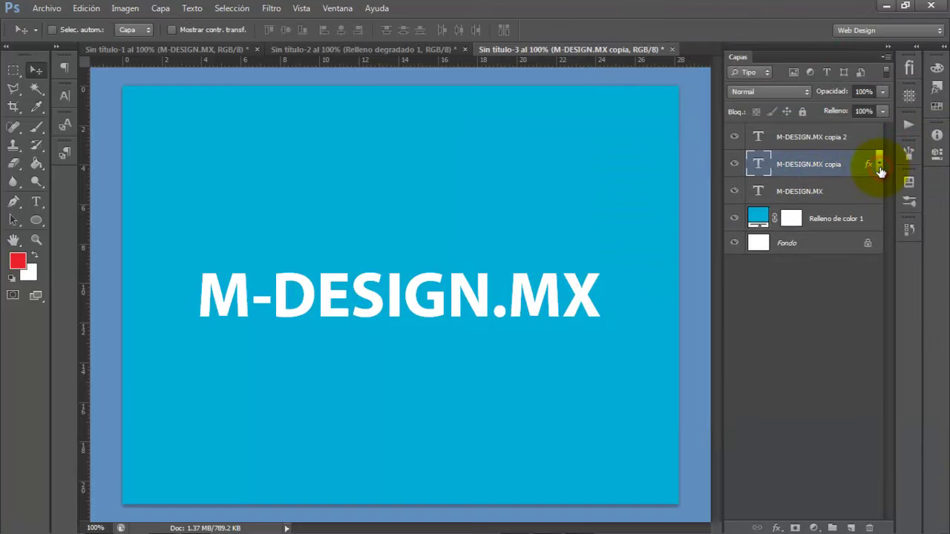
click(846, 195)
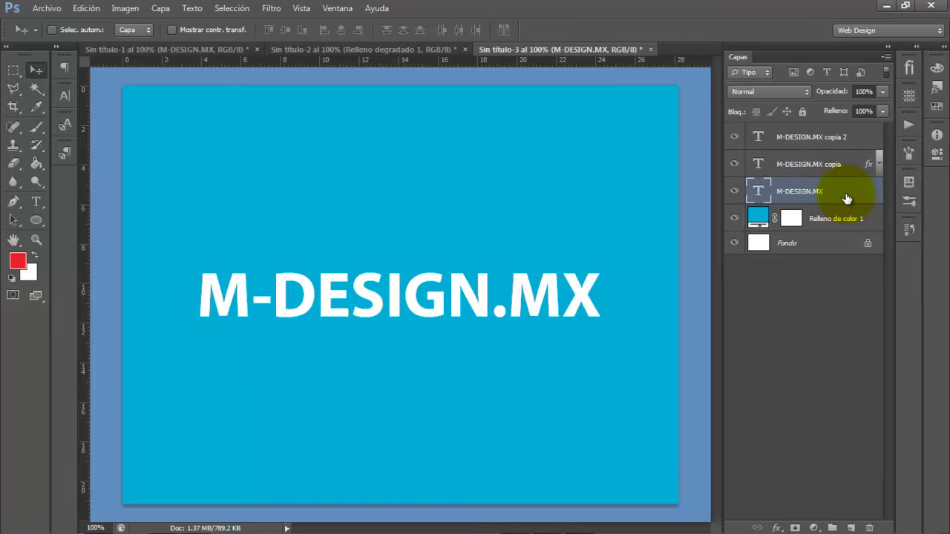
Step: Add an 8 px outside stroke to the original M-DESIGN.MX layer
right_click(846, 198)
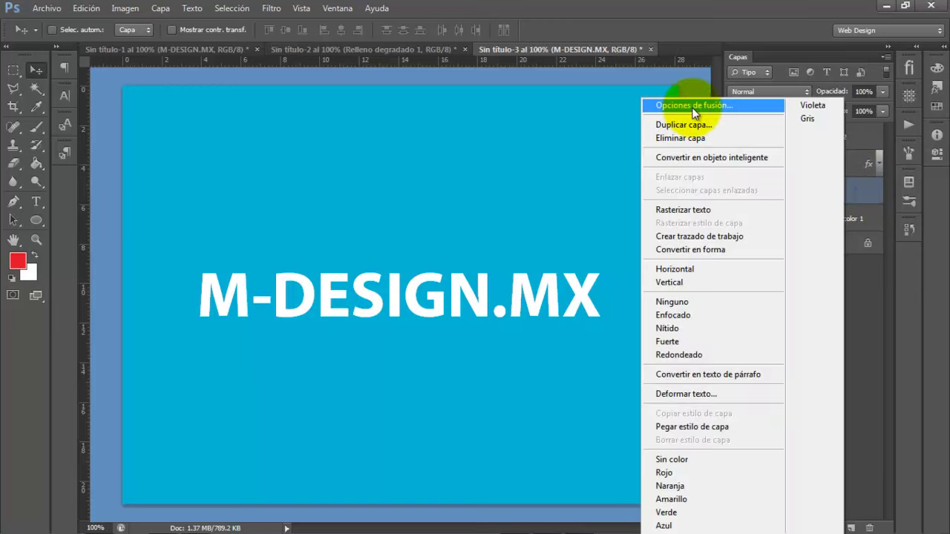
click(877, 192)
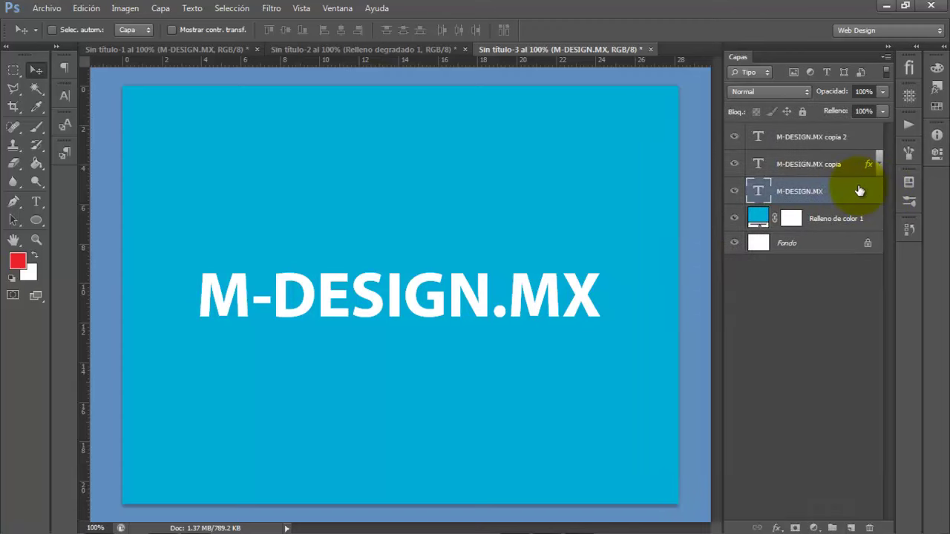
right_click(858, 192)
click(781, 100)
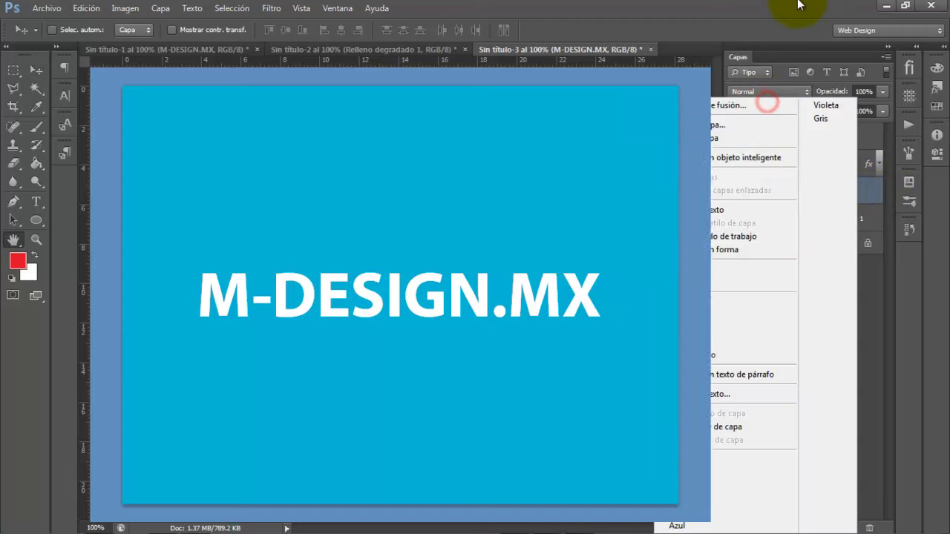
click(555, 225)
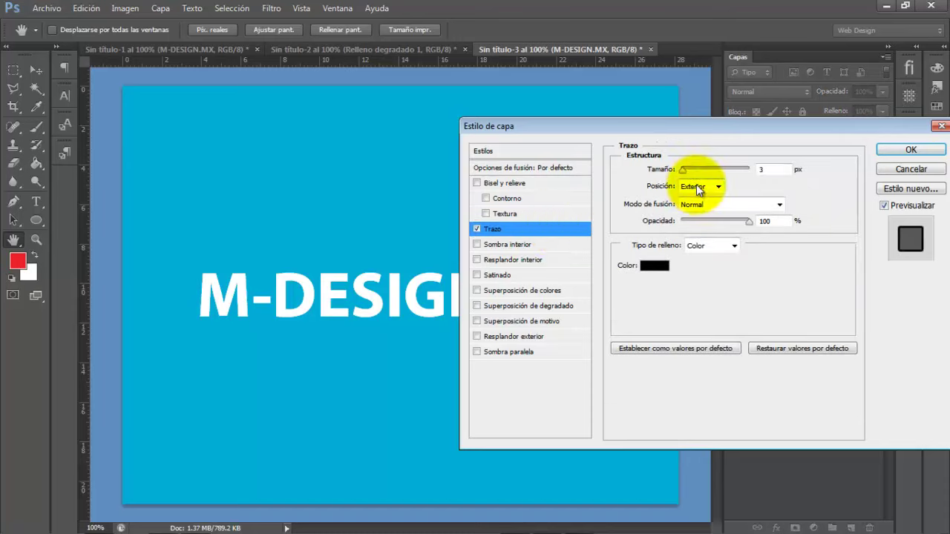
click(697, 186)
click(779, 169)
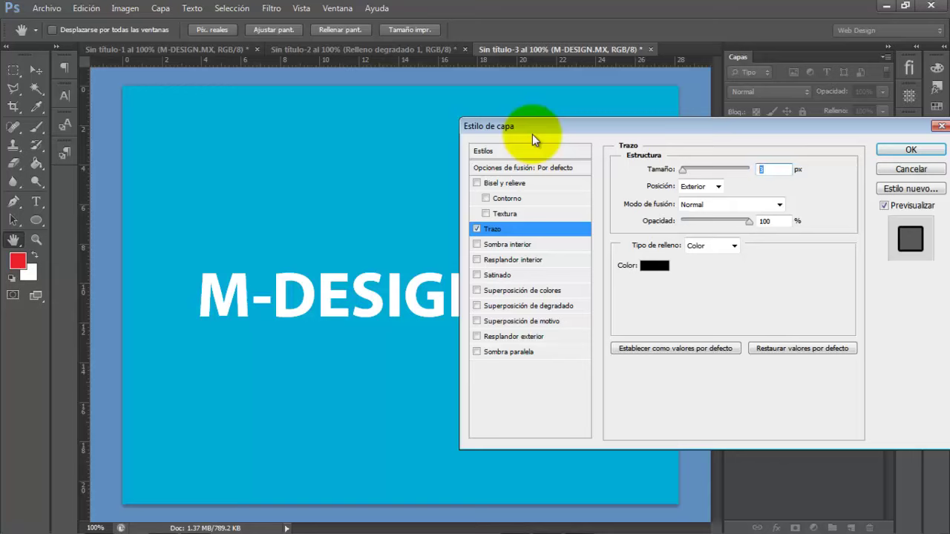
text(8)
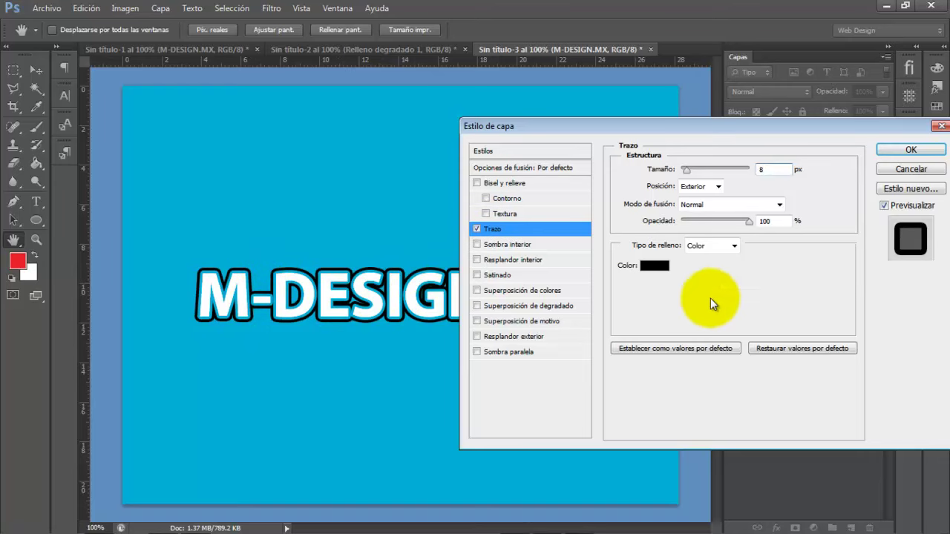
Step: Change the M-DESIGN.MX stroke colour to white (ffffff) and apply the layer style
click(662, 267)
drag(628, 133, 321, 3)
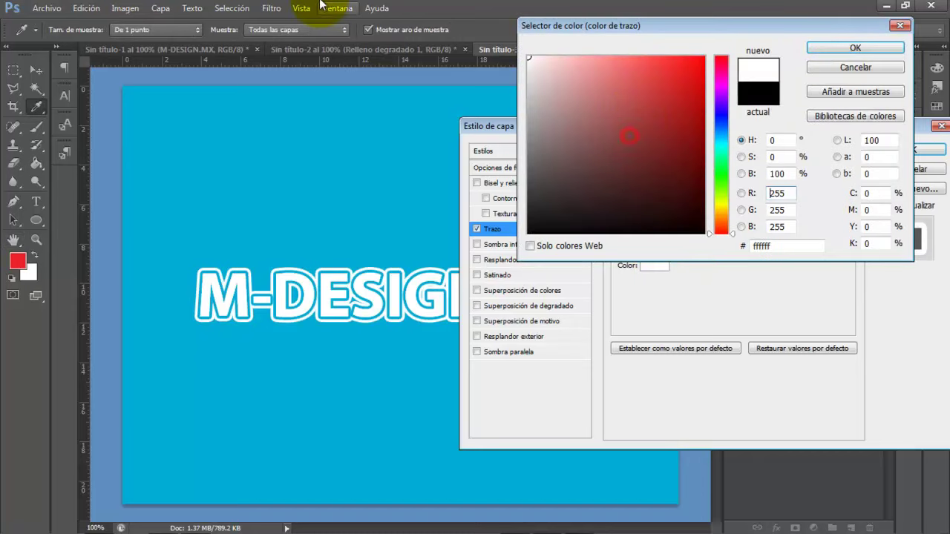
click(855, 47)
drag(701, 123, 687, 118)
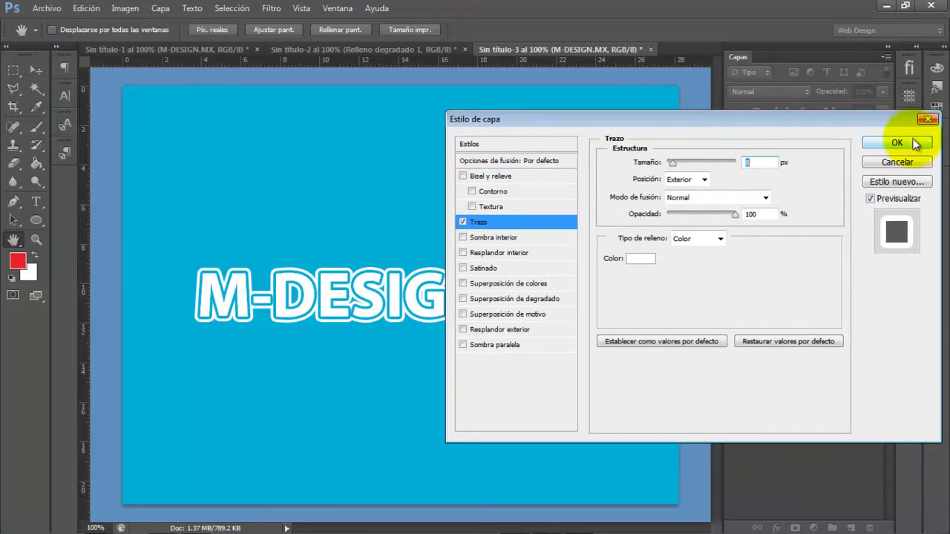
click(897, 142)
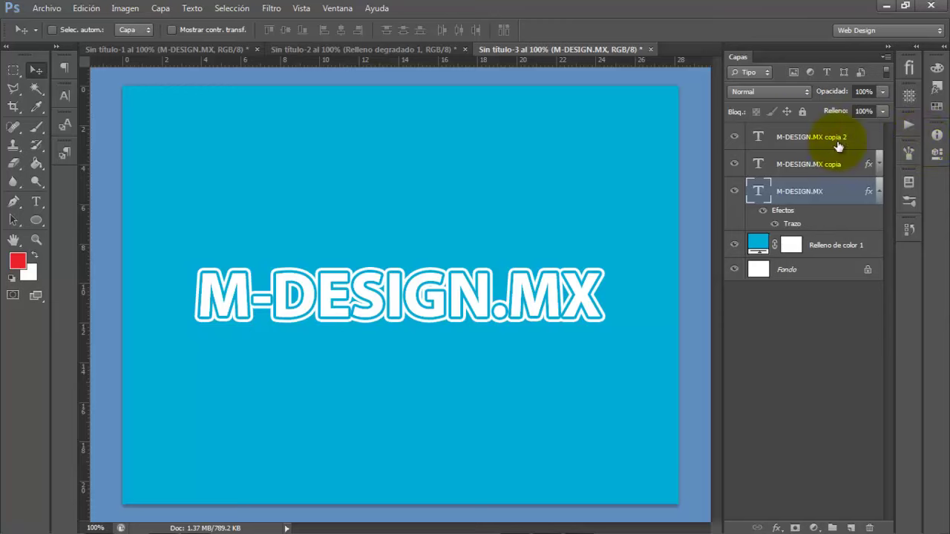
click(877, 190)
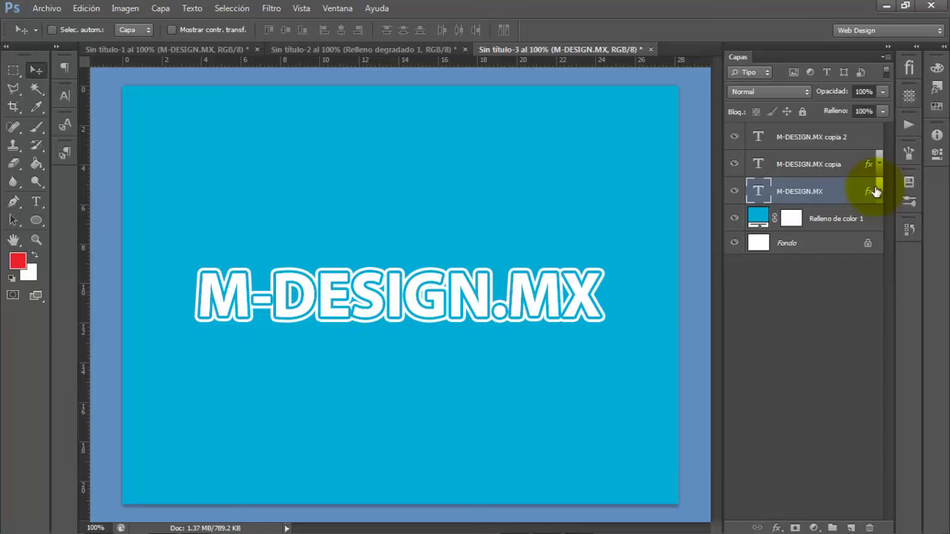
Step: Enable Outer Glow on the M-DESIGN.MX copia 2 layer with a 60 px size
right_click(862, 138)
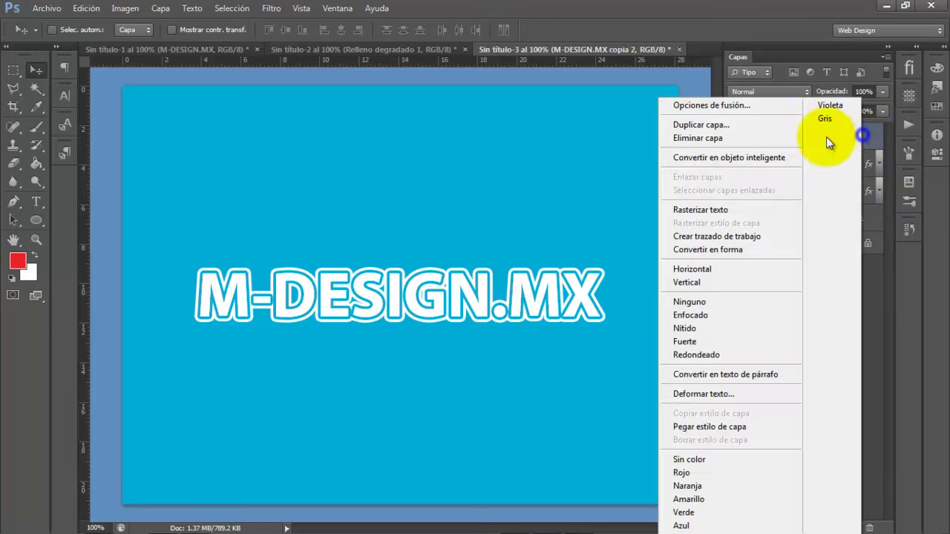
click(766, 108)
drag(624, 115, 661, 71)
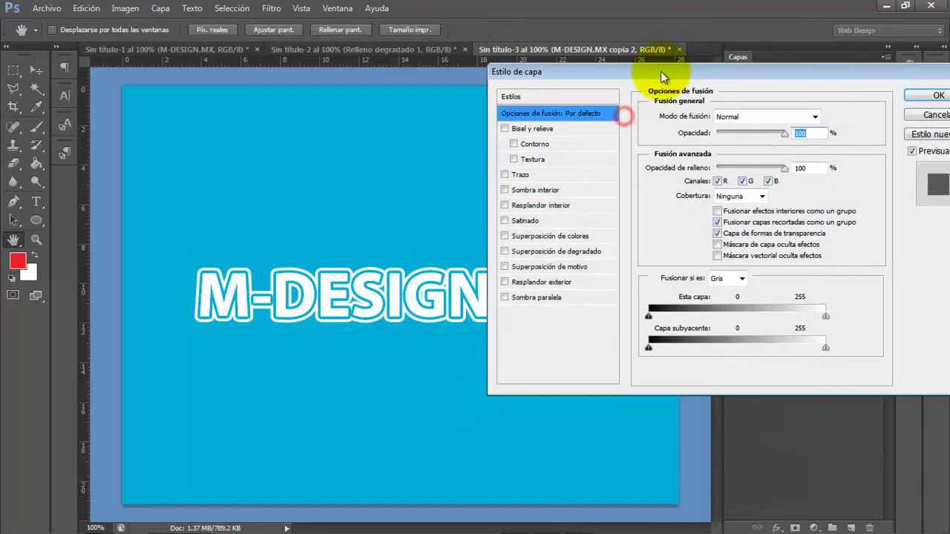
click(572, 282)
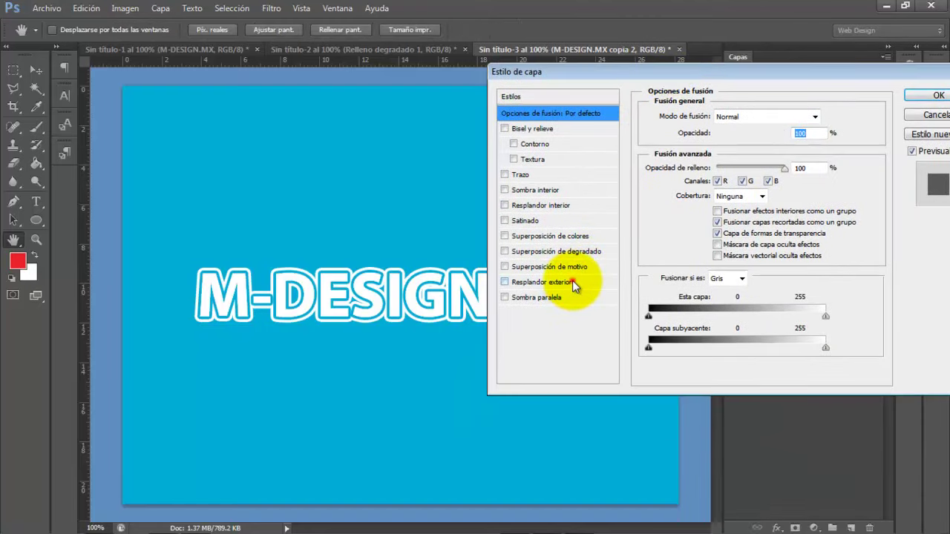
click(808, 237)
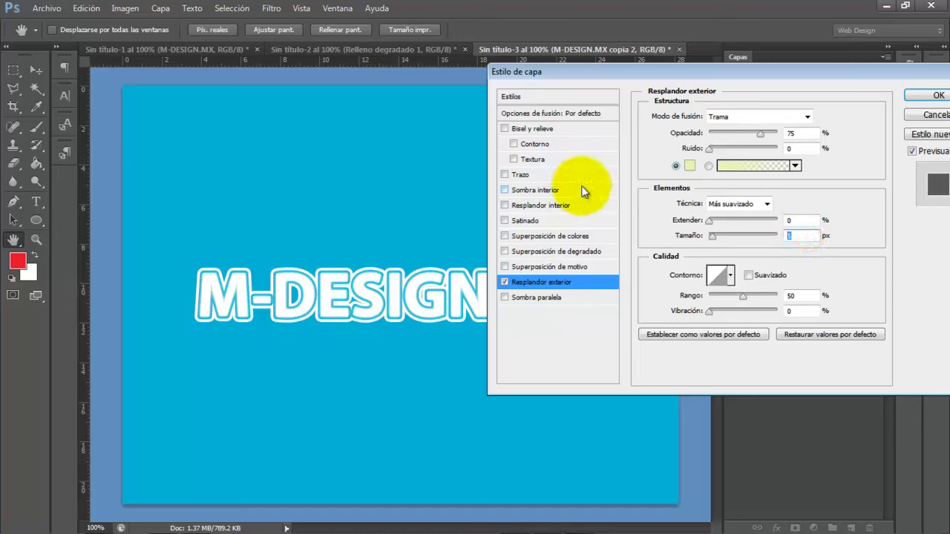
text(60)
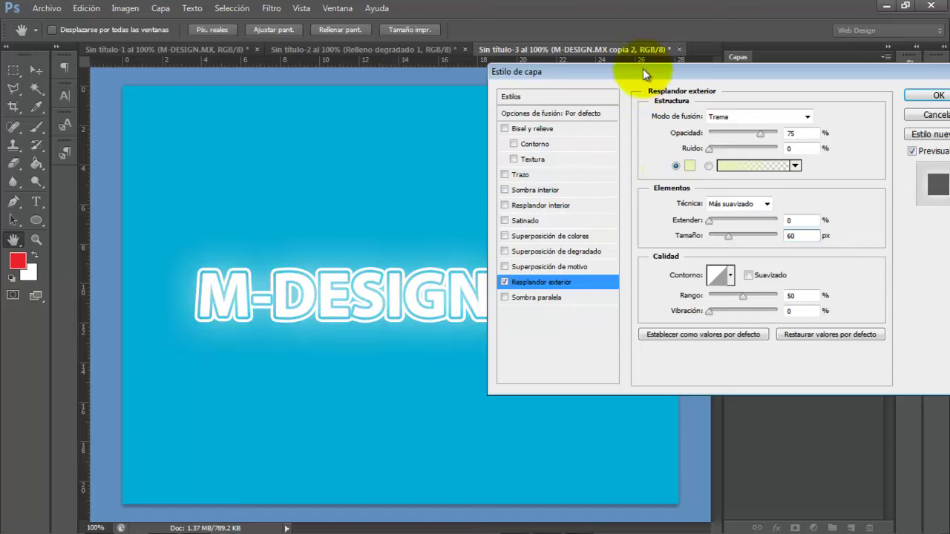
Step: Set the glow to Luz suave blend mode and white colour, then apply it
click(747, 119)
click(734, 304)
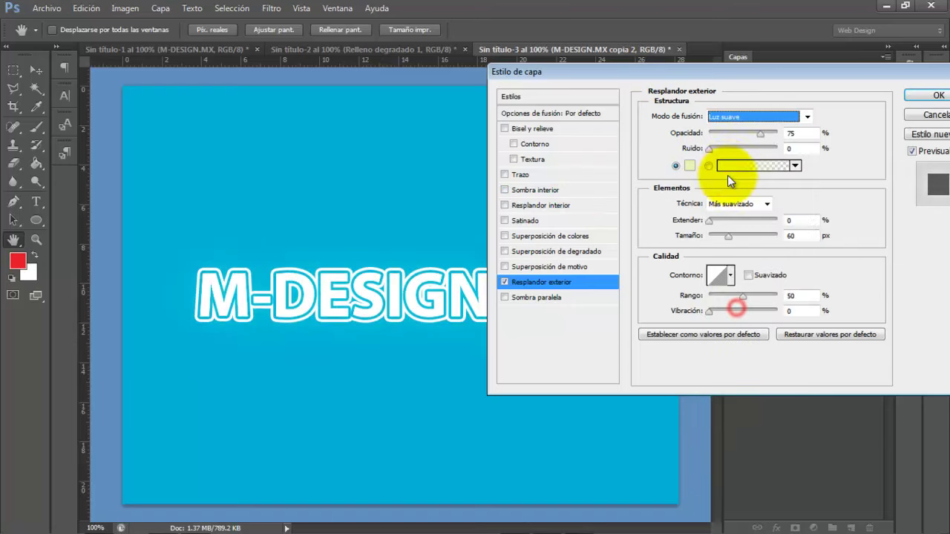
click(688, 166)
click(531, 65)
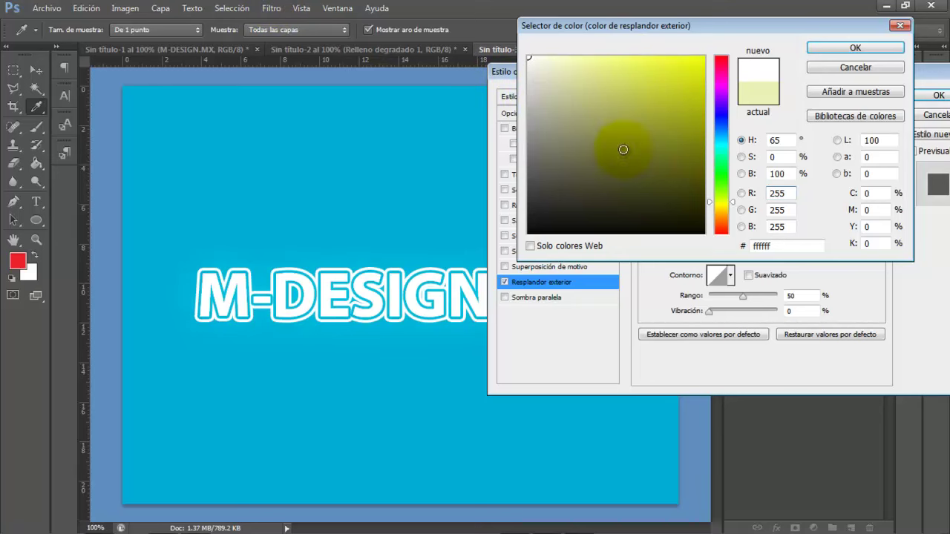
key(Return)
drag(760, 72, 871, 80)
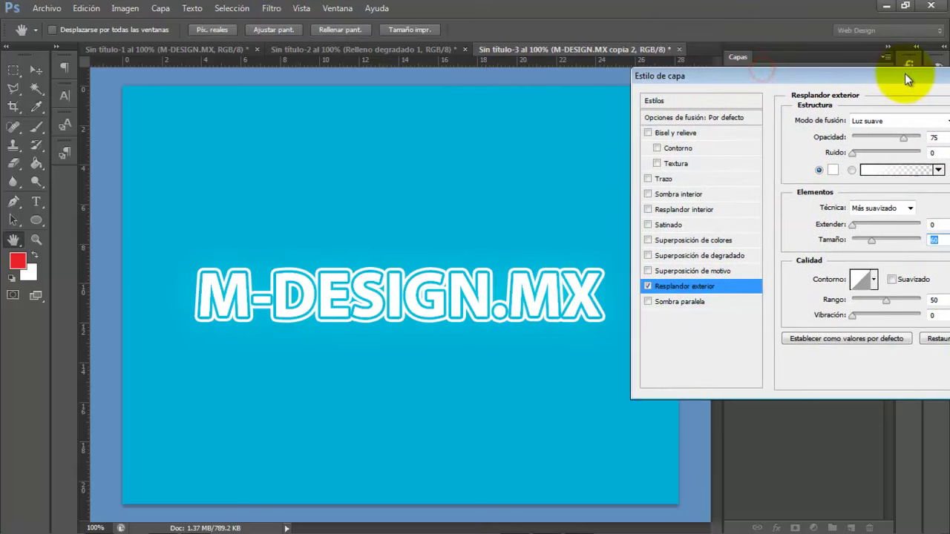
click(615, 291)
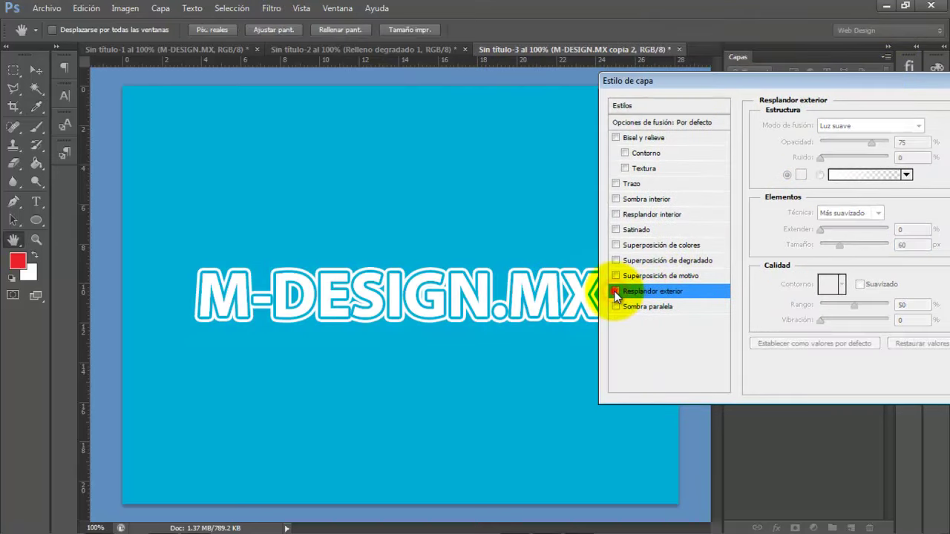
click(615, 291)
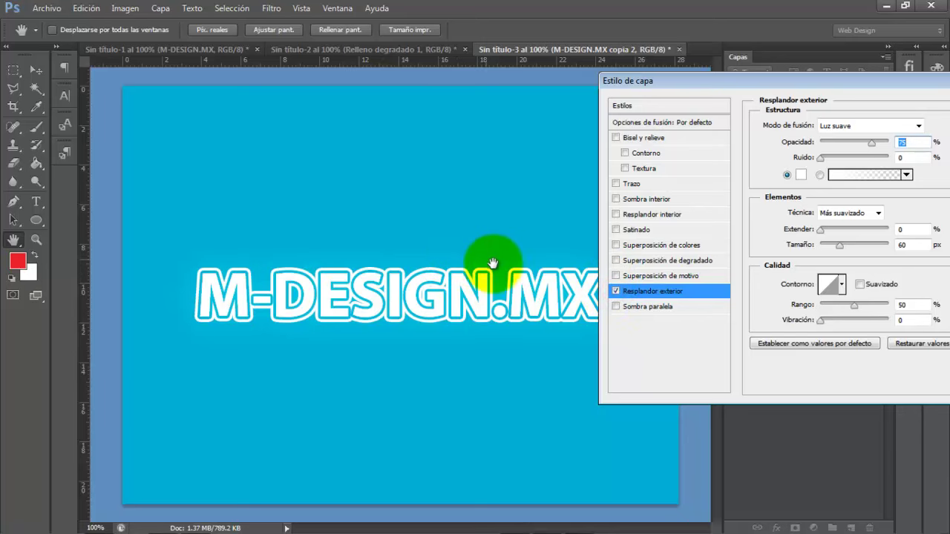
click(615, 291)
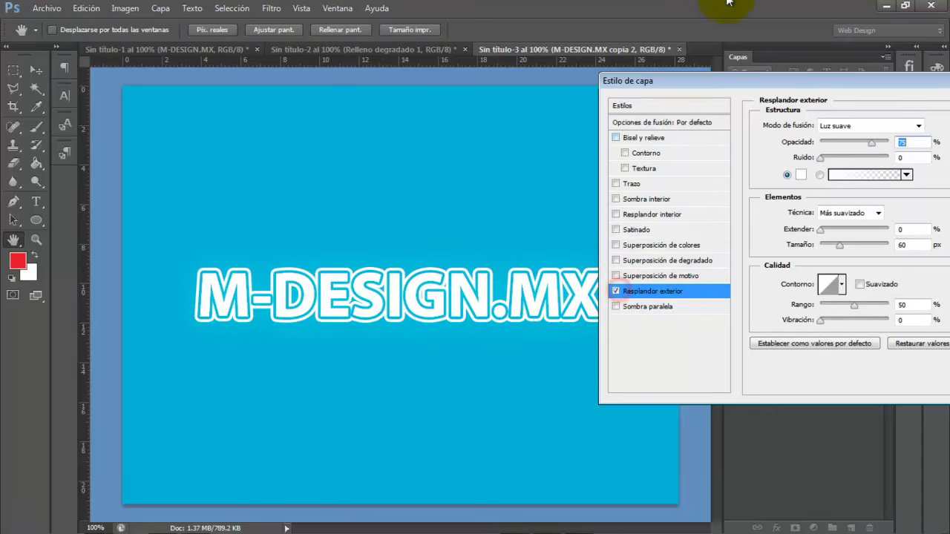
drag(753, 89, 547, 90)
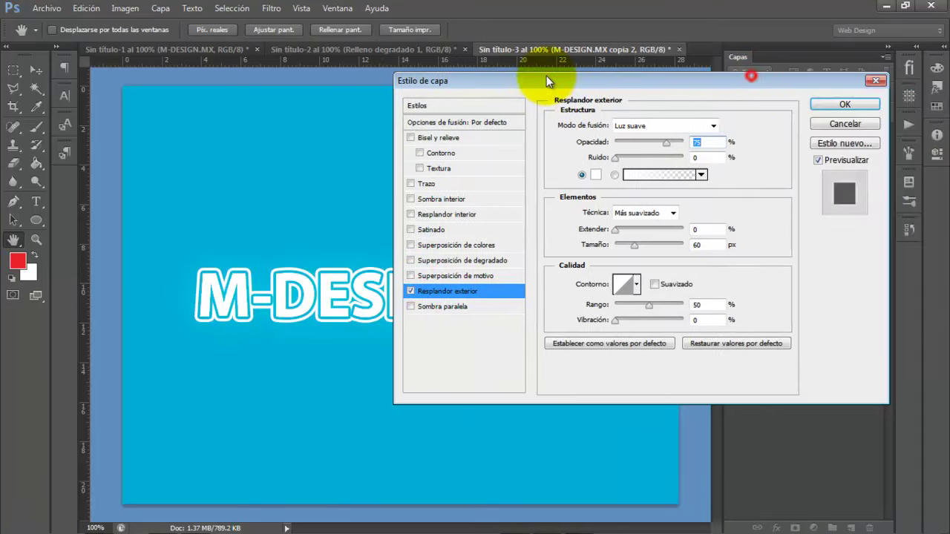
click(848, 90)
Step: Add a black-to-transparent Radial gradient fill layer, inverted, with angle 0
click(814, 527)
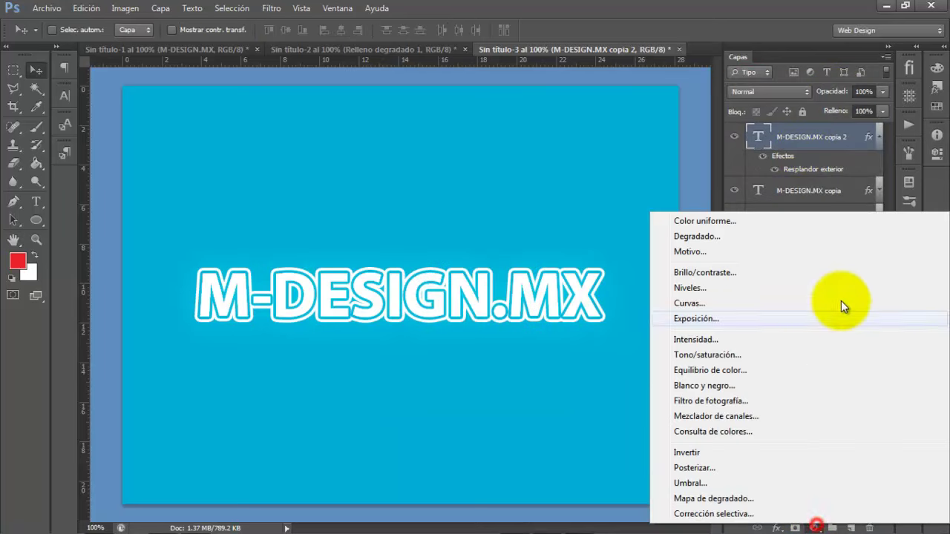
click(729, 236)
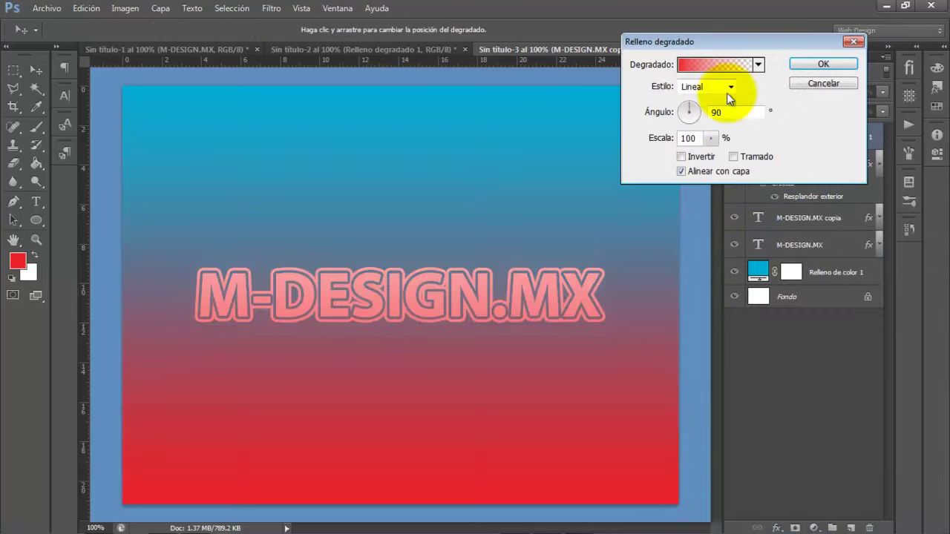
click(757, 65)
click(721, 165)
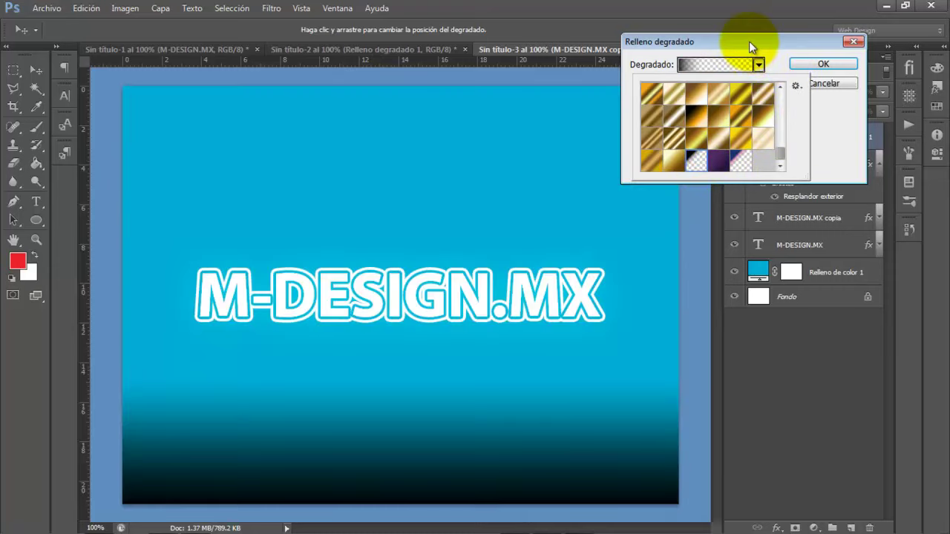
click(748, 41)
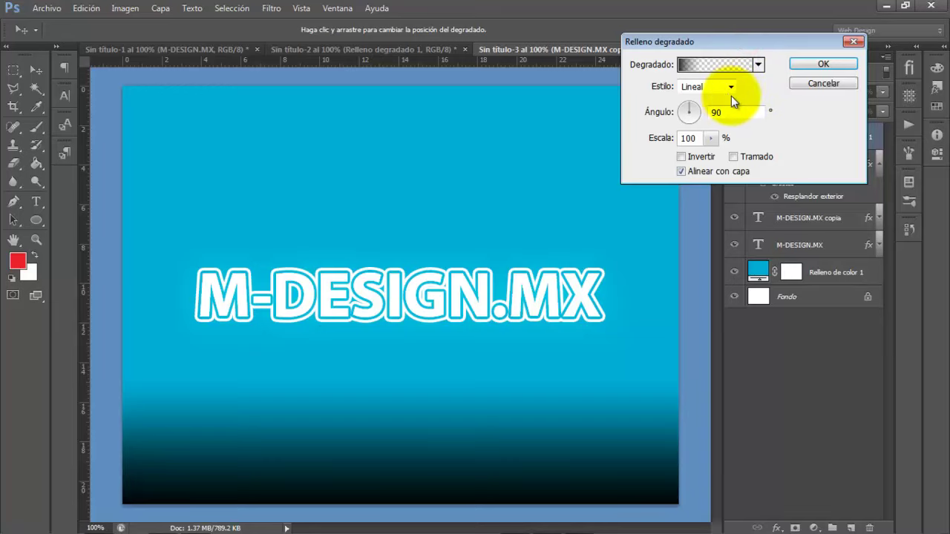
click(720, 88)
click(720, 110)
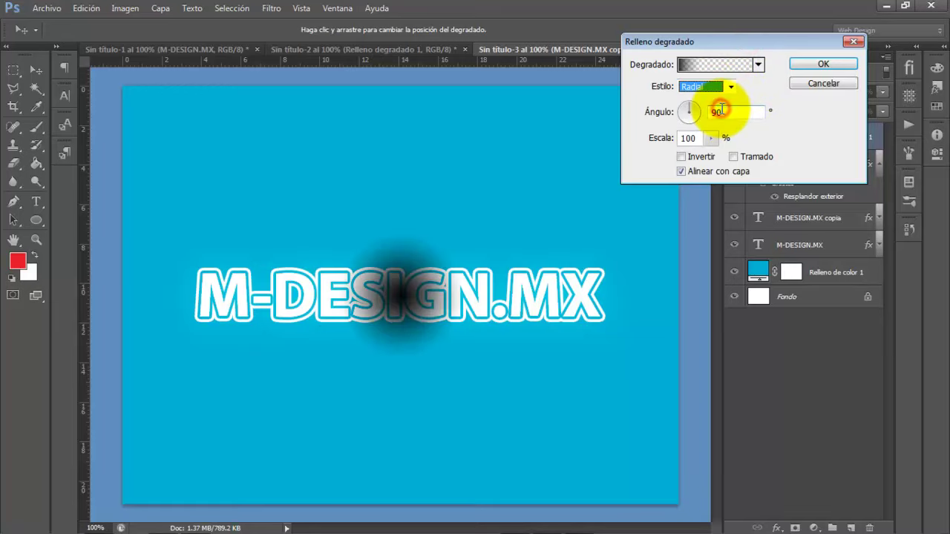
click(689, 157)
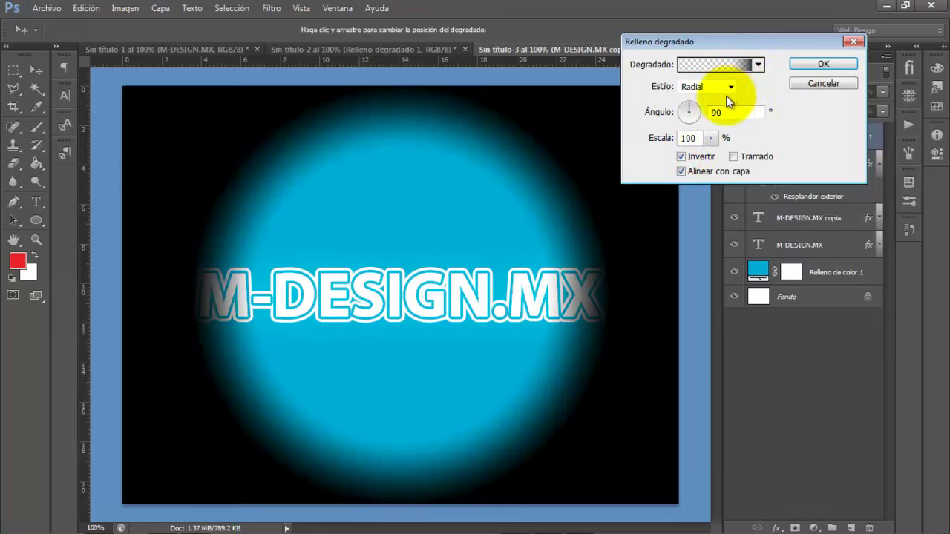
click(736, 112)
text(0)
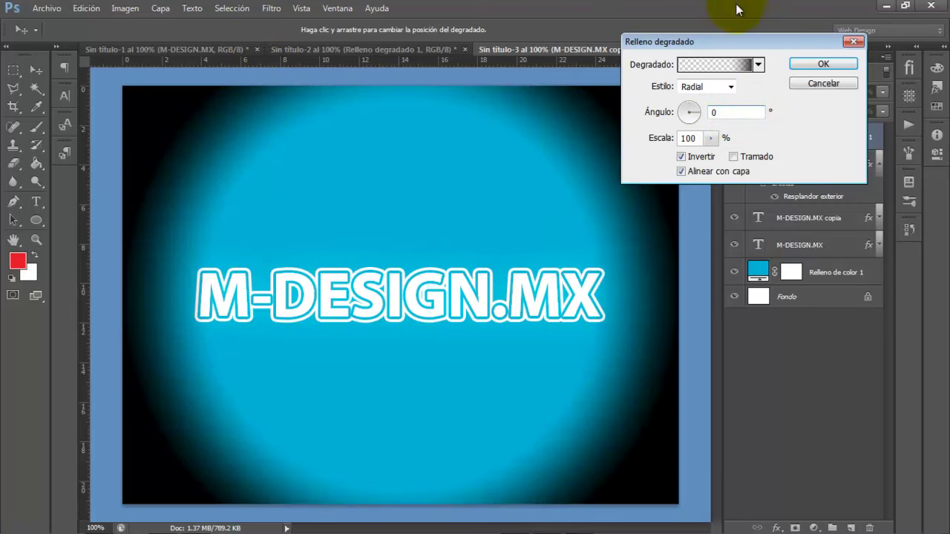
click(815, 66)
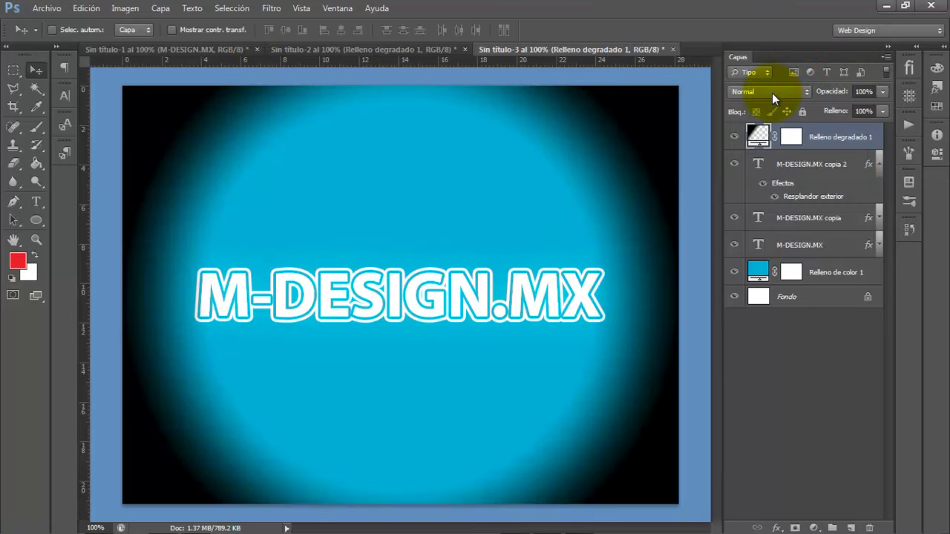
Step: Blend the gradient layer as Soft Light, then select the background layer
click(772, 92)
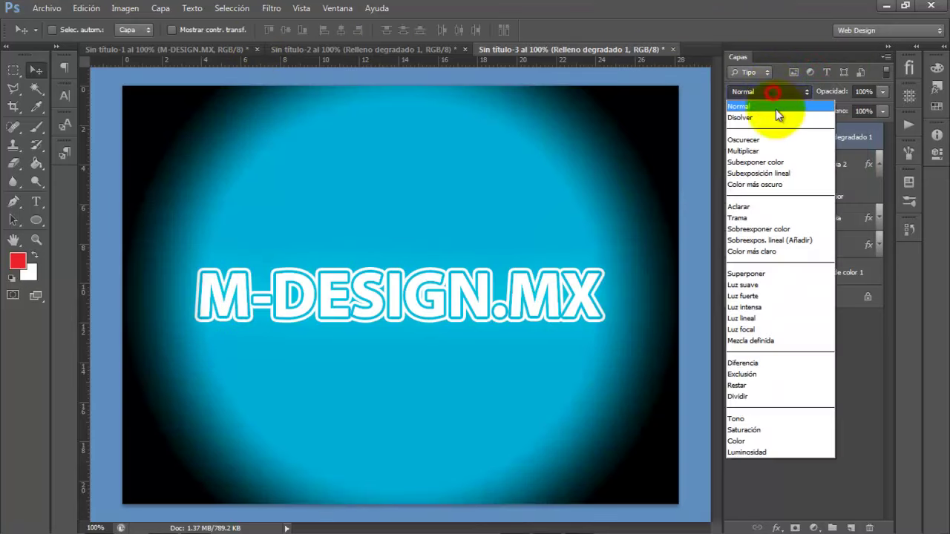
click(777, 285)
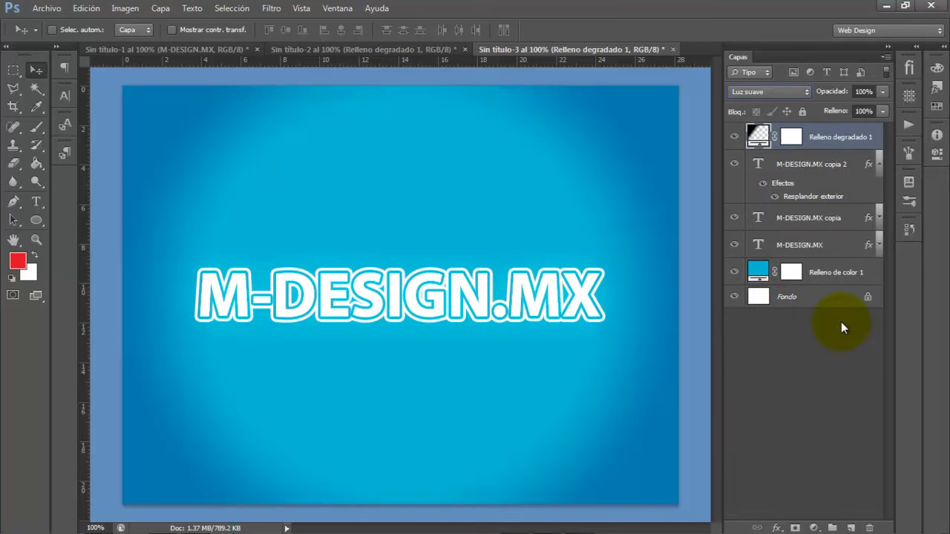
click(822, 298)
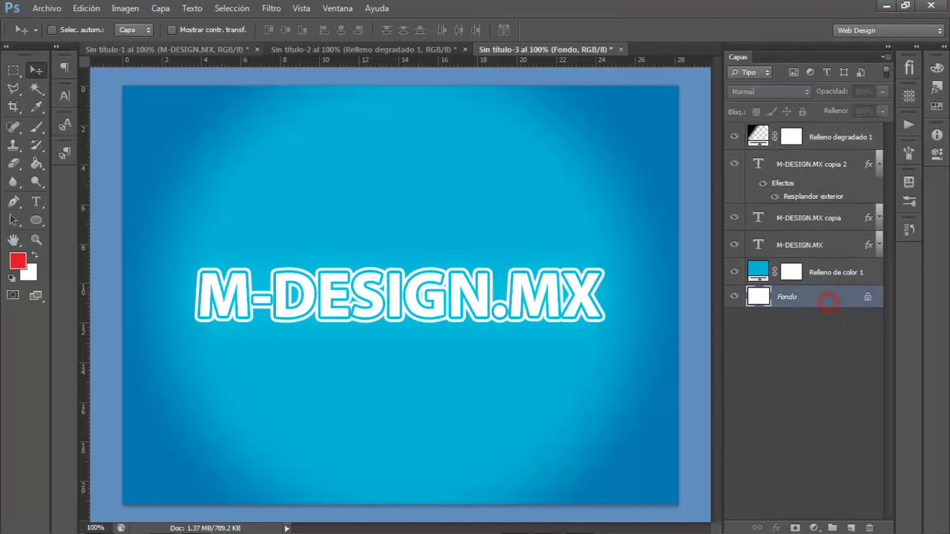
Step: Start a new text layer below the logo and move it above the logo layers
click(35, 201)
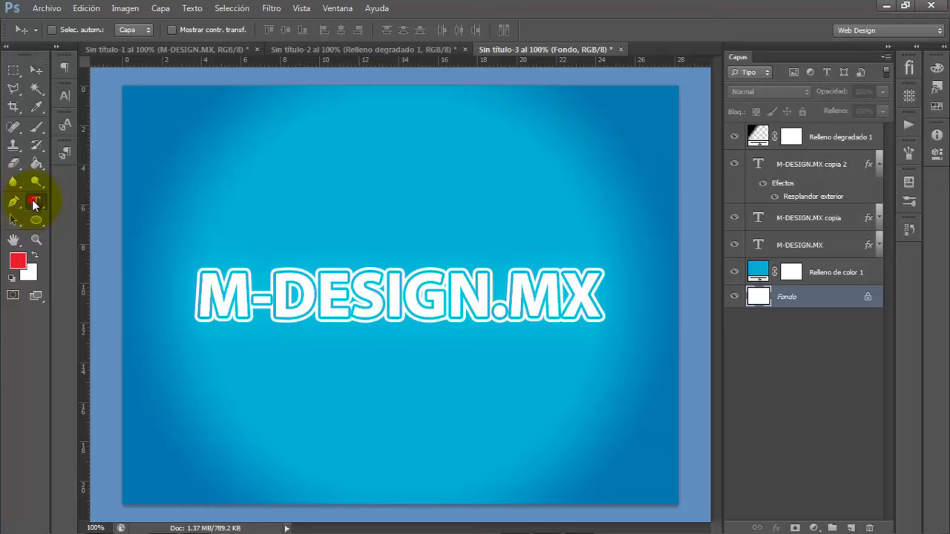
click(461, 365)
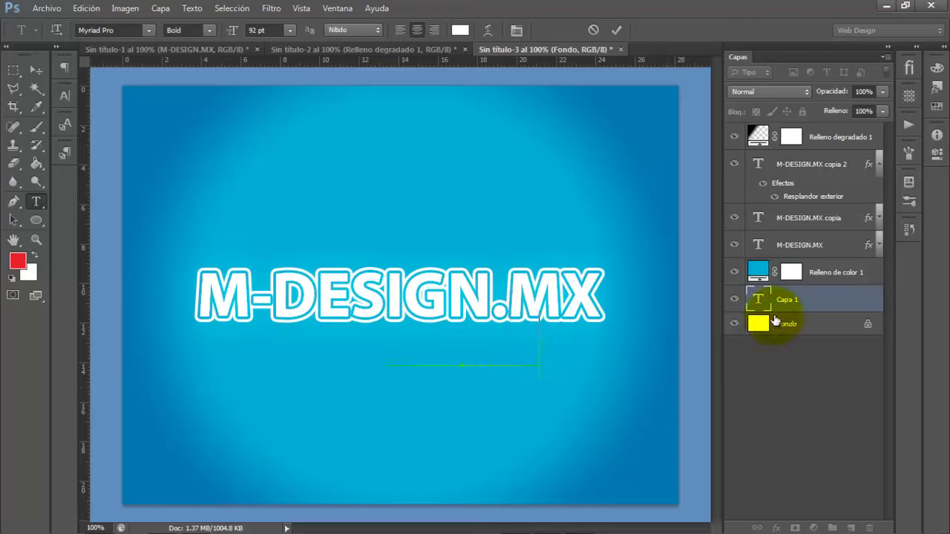
click(806, 304)
drag(819, 240, 794, 158)
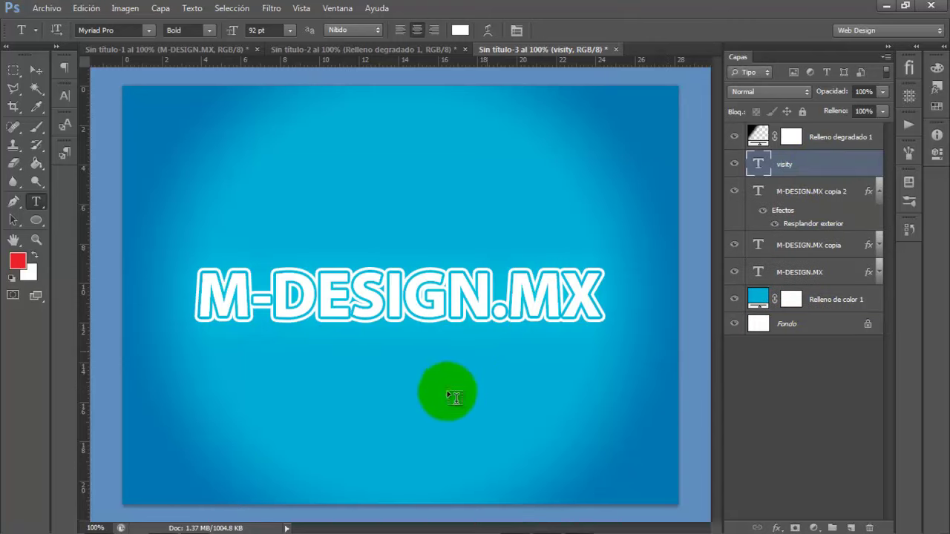
Step: Replace the placeholder text with 'VISIT US!' and select the whole line
double_click(477, 349)
text(VI)
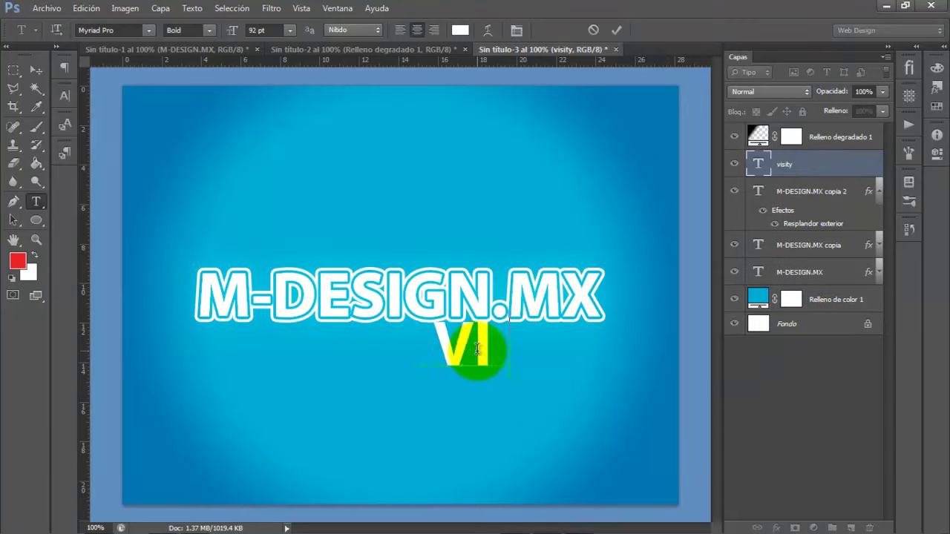
text(SIT )
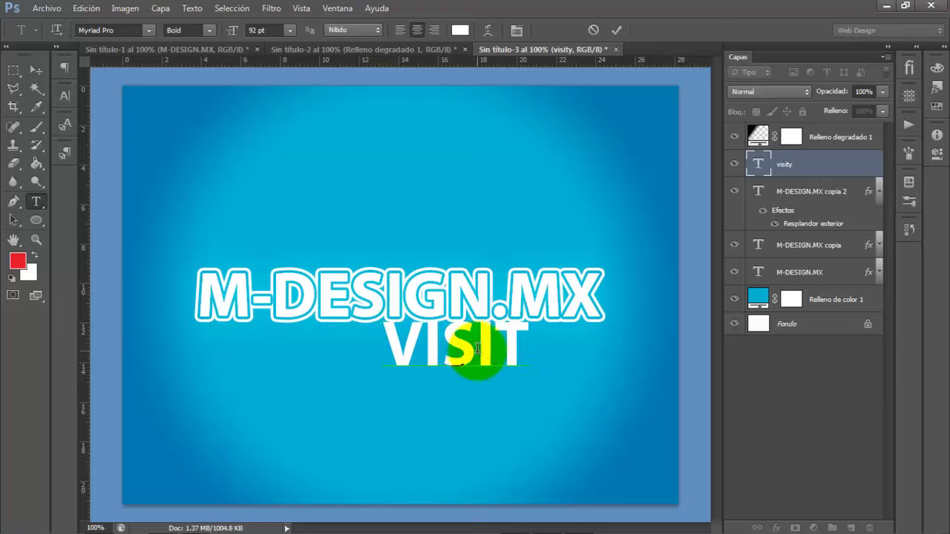
text(US)
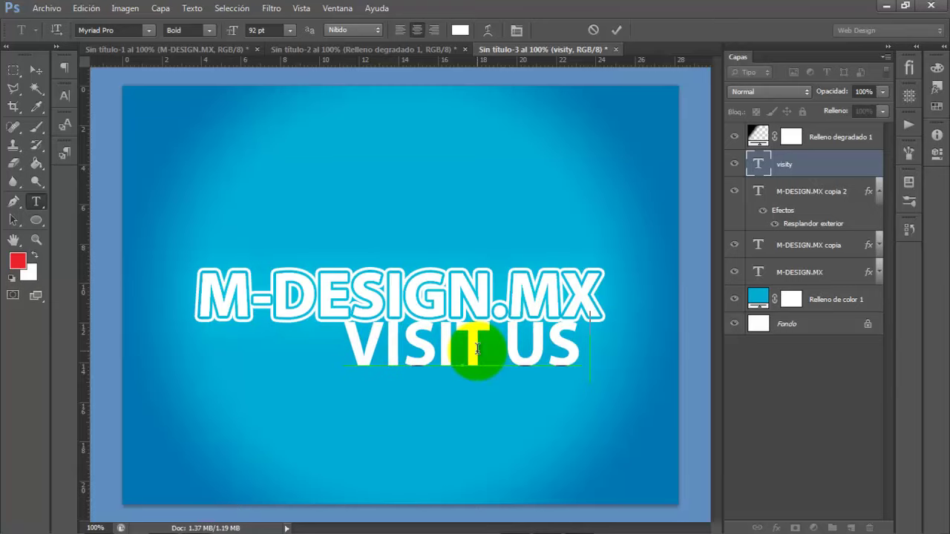
text(!)
double_click(477, 349)
click(477, 348)
triple_click(477, 348)
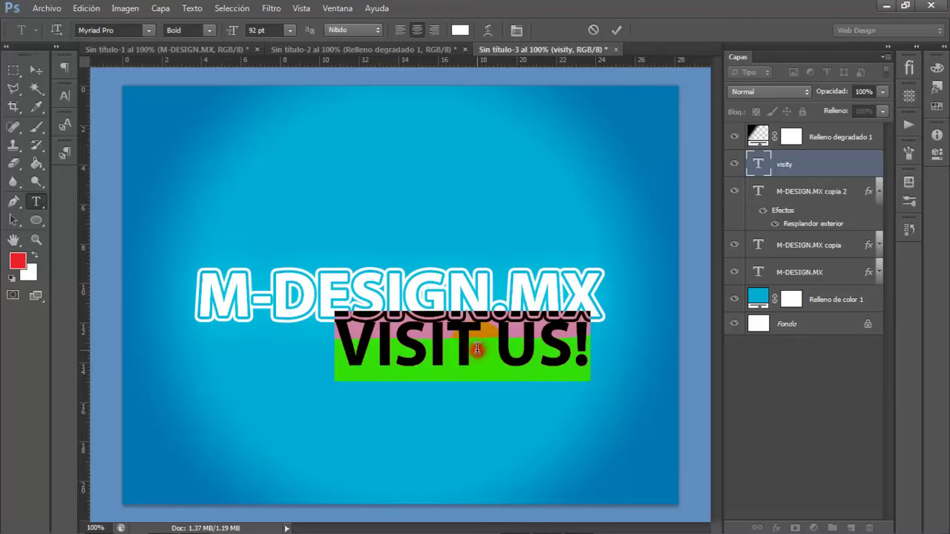
click(289, 31)
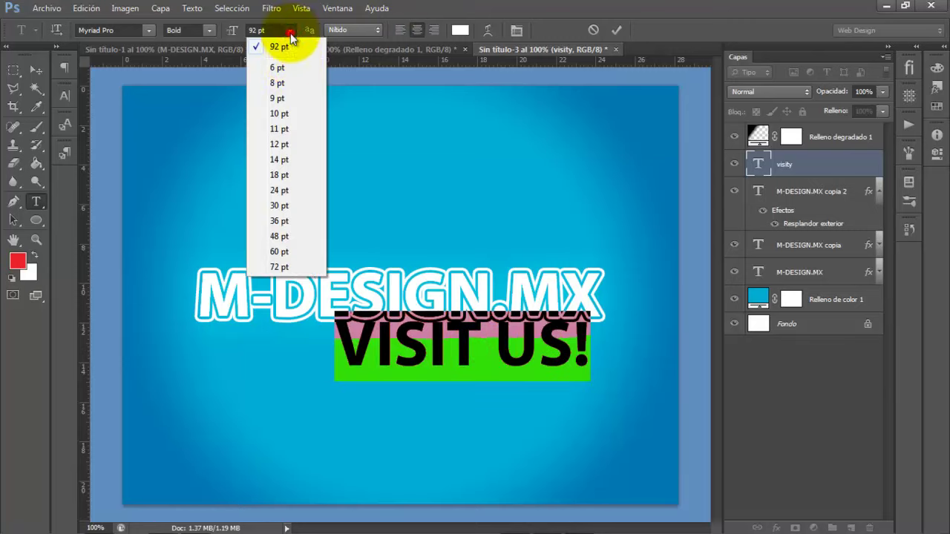
Step: Shrink the caption to 24 pt Regular and place it under the logo's right end
click(294, 192)
drag(353, 201, 531, 205)
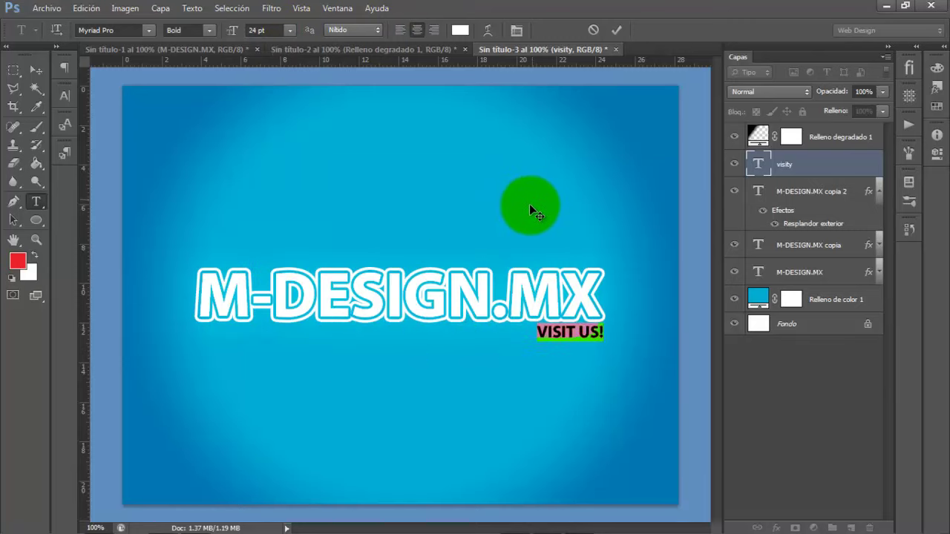
click(212, 34)
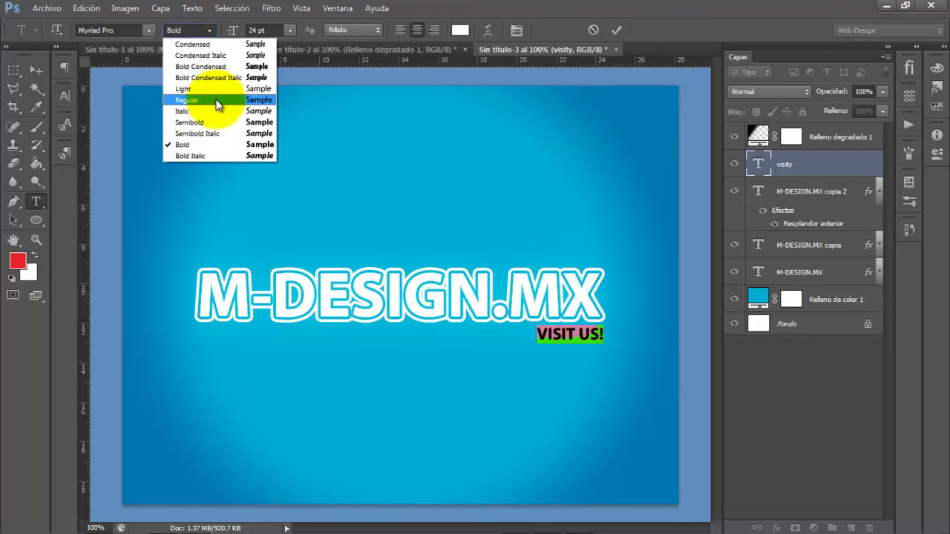
click(204, 98)
click(37, 72)
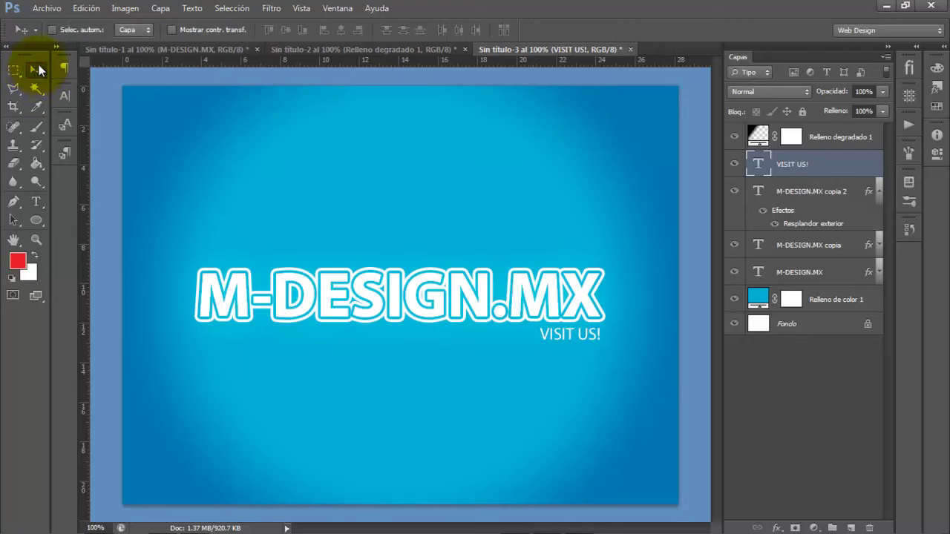
Step: Change the caption's weight to Myriad Pro Semibold and commit it
key(t)
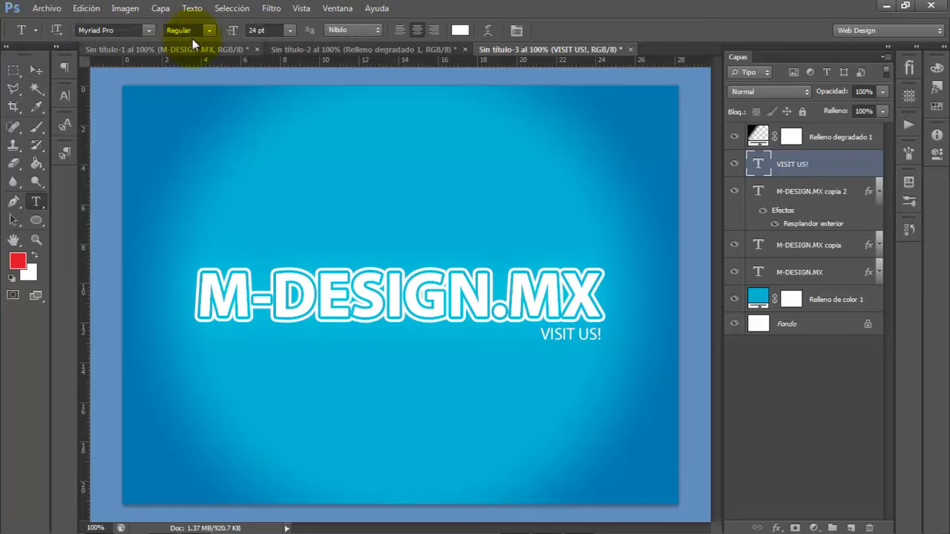
click(210, 30)
click(211, 122)
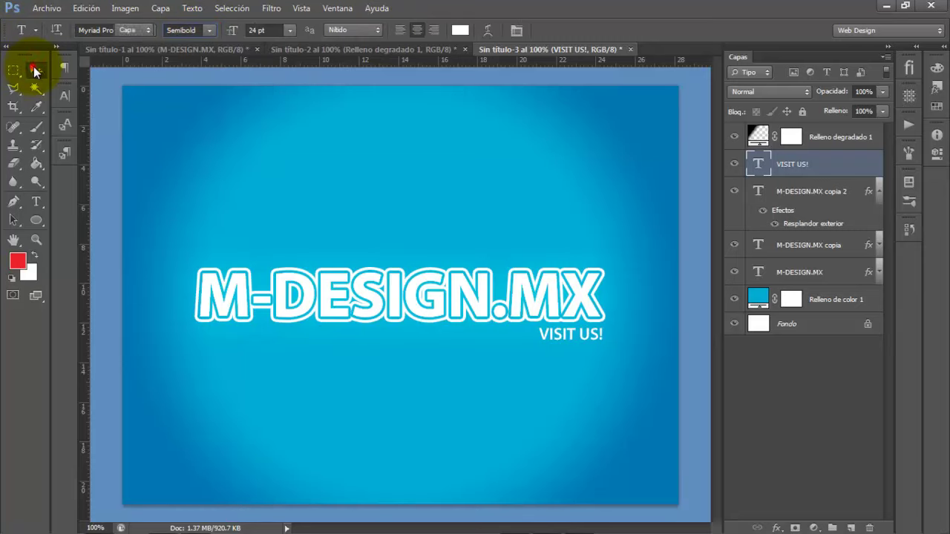
click(36, 69)
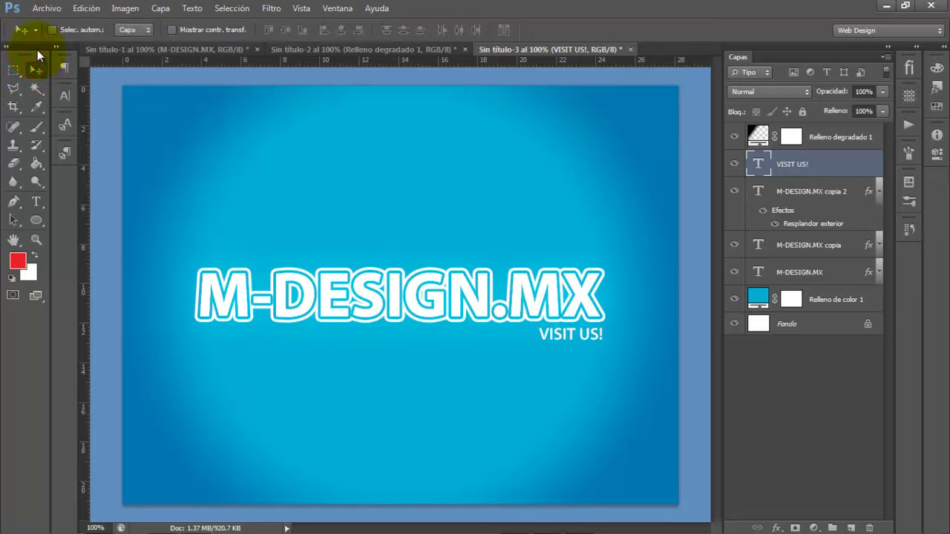